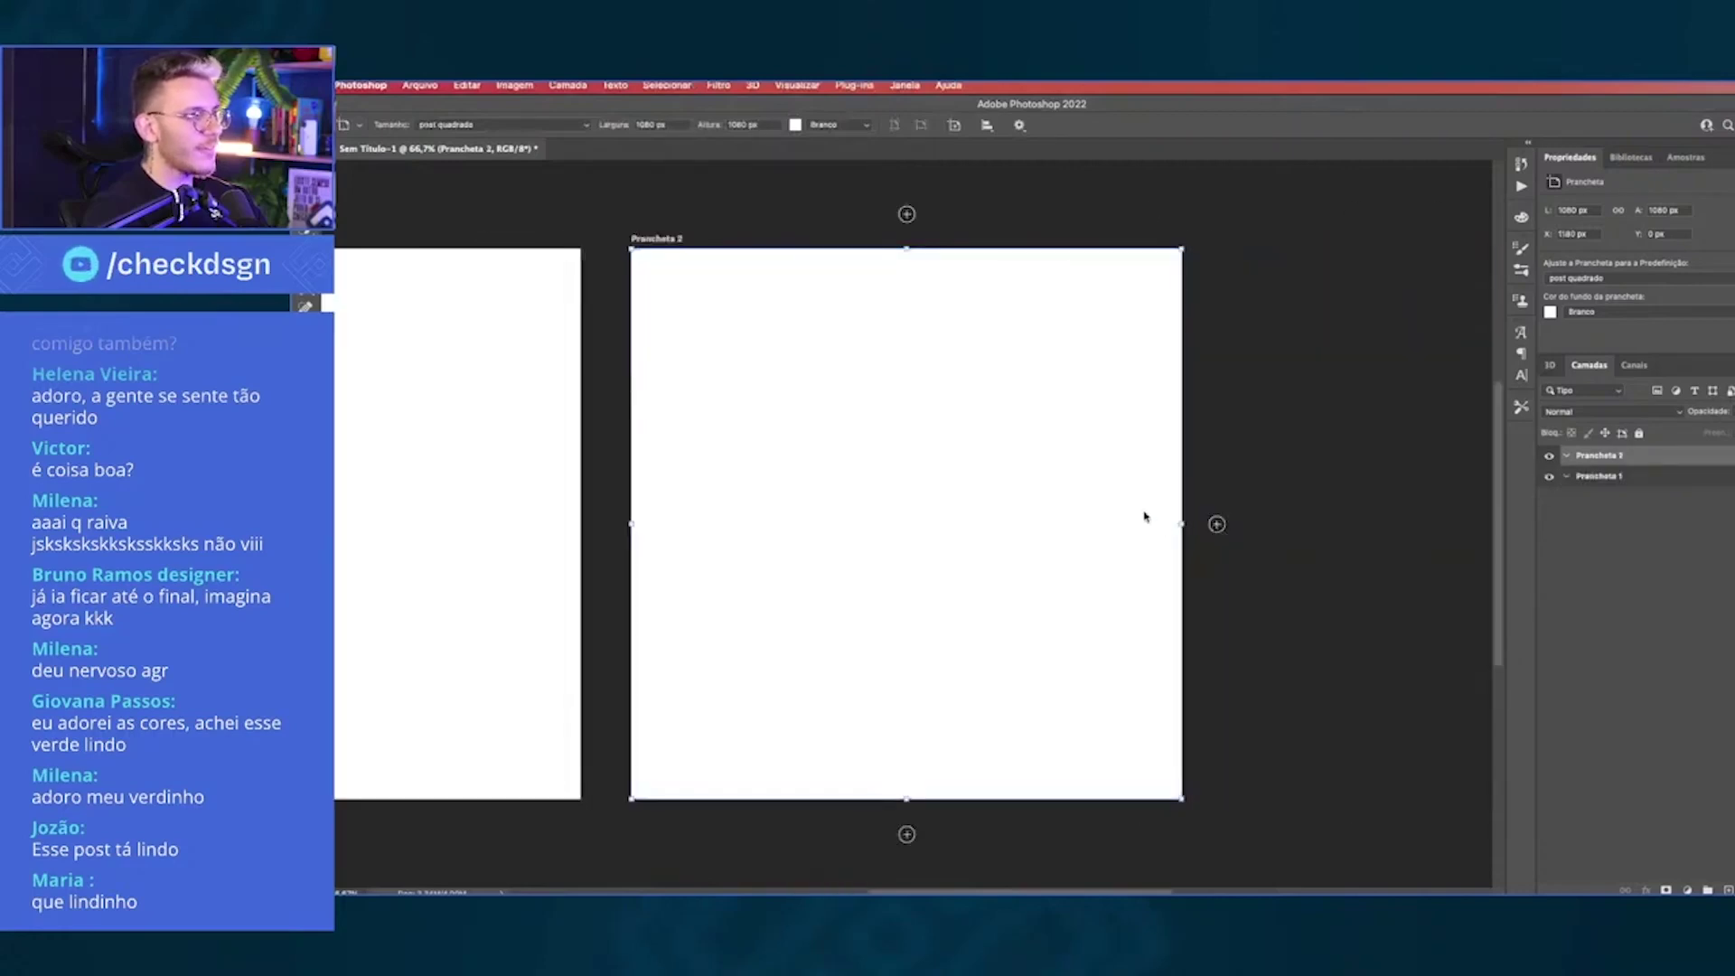
Step: Butt the second artboard against the first and paste the CRIATIVIDADE Instagram image, enlarged, into artboard 1
drag(980, 257, 936, 257)
drag(859, 301, 817, 290)
key(super+Tab)
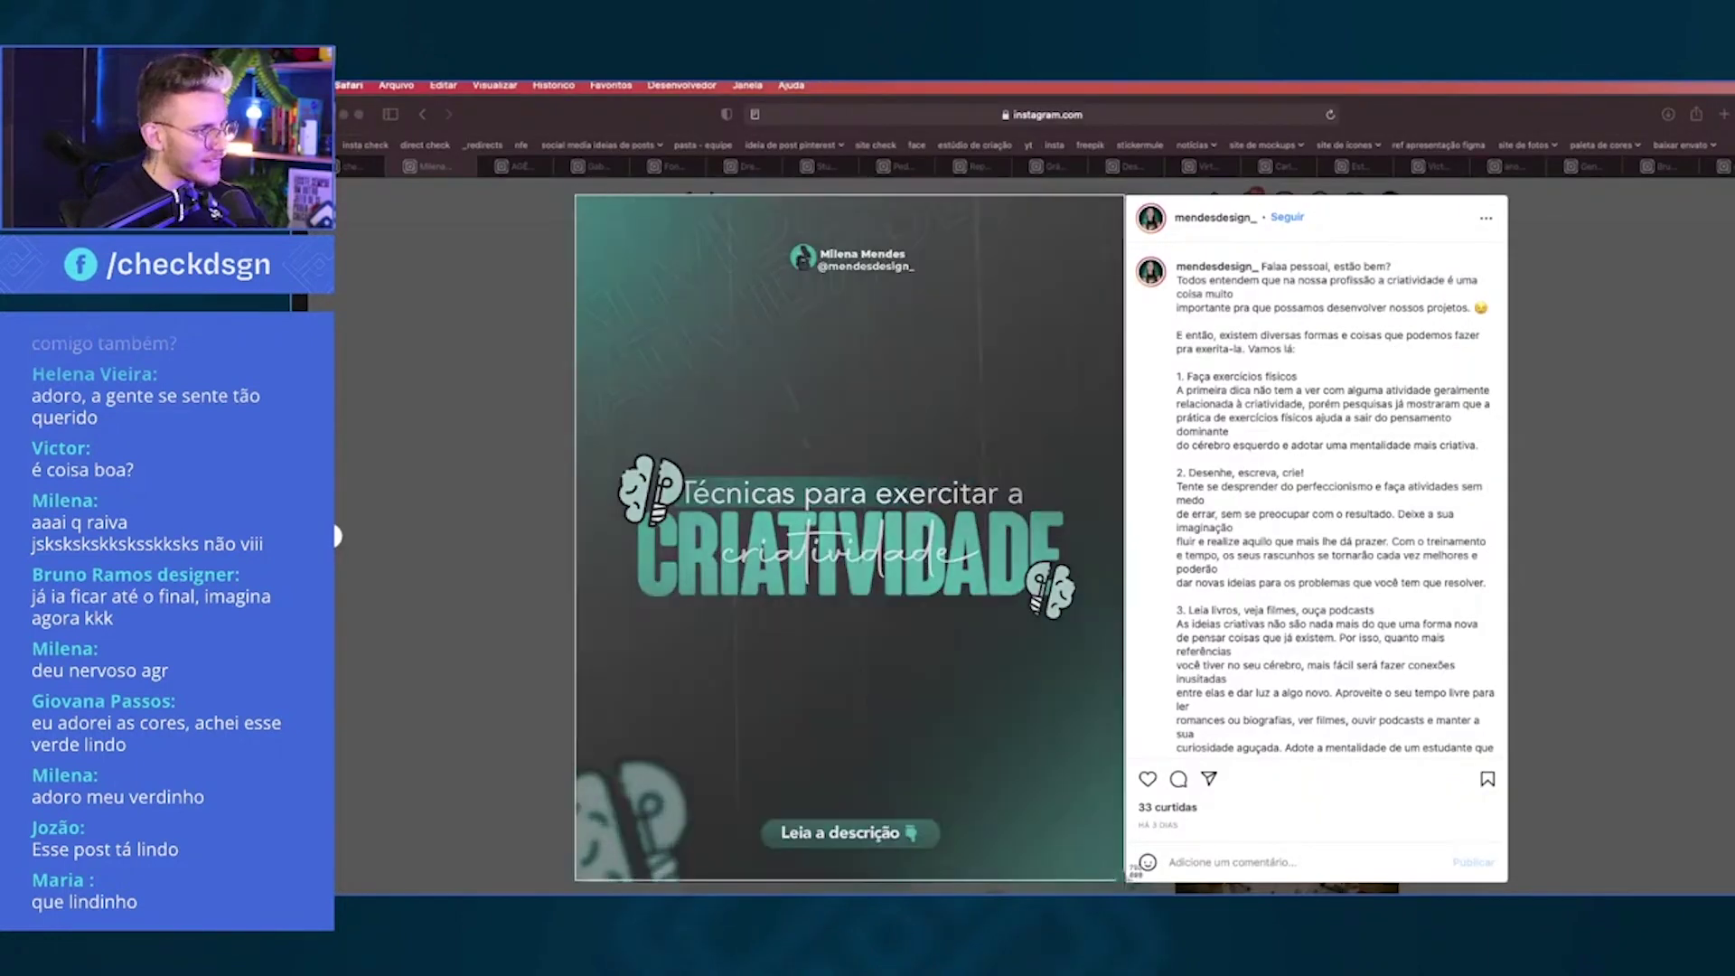
key(super+Tab)
drag(825, 527, 915, 509)
key(Return)
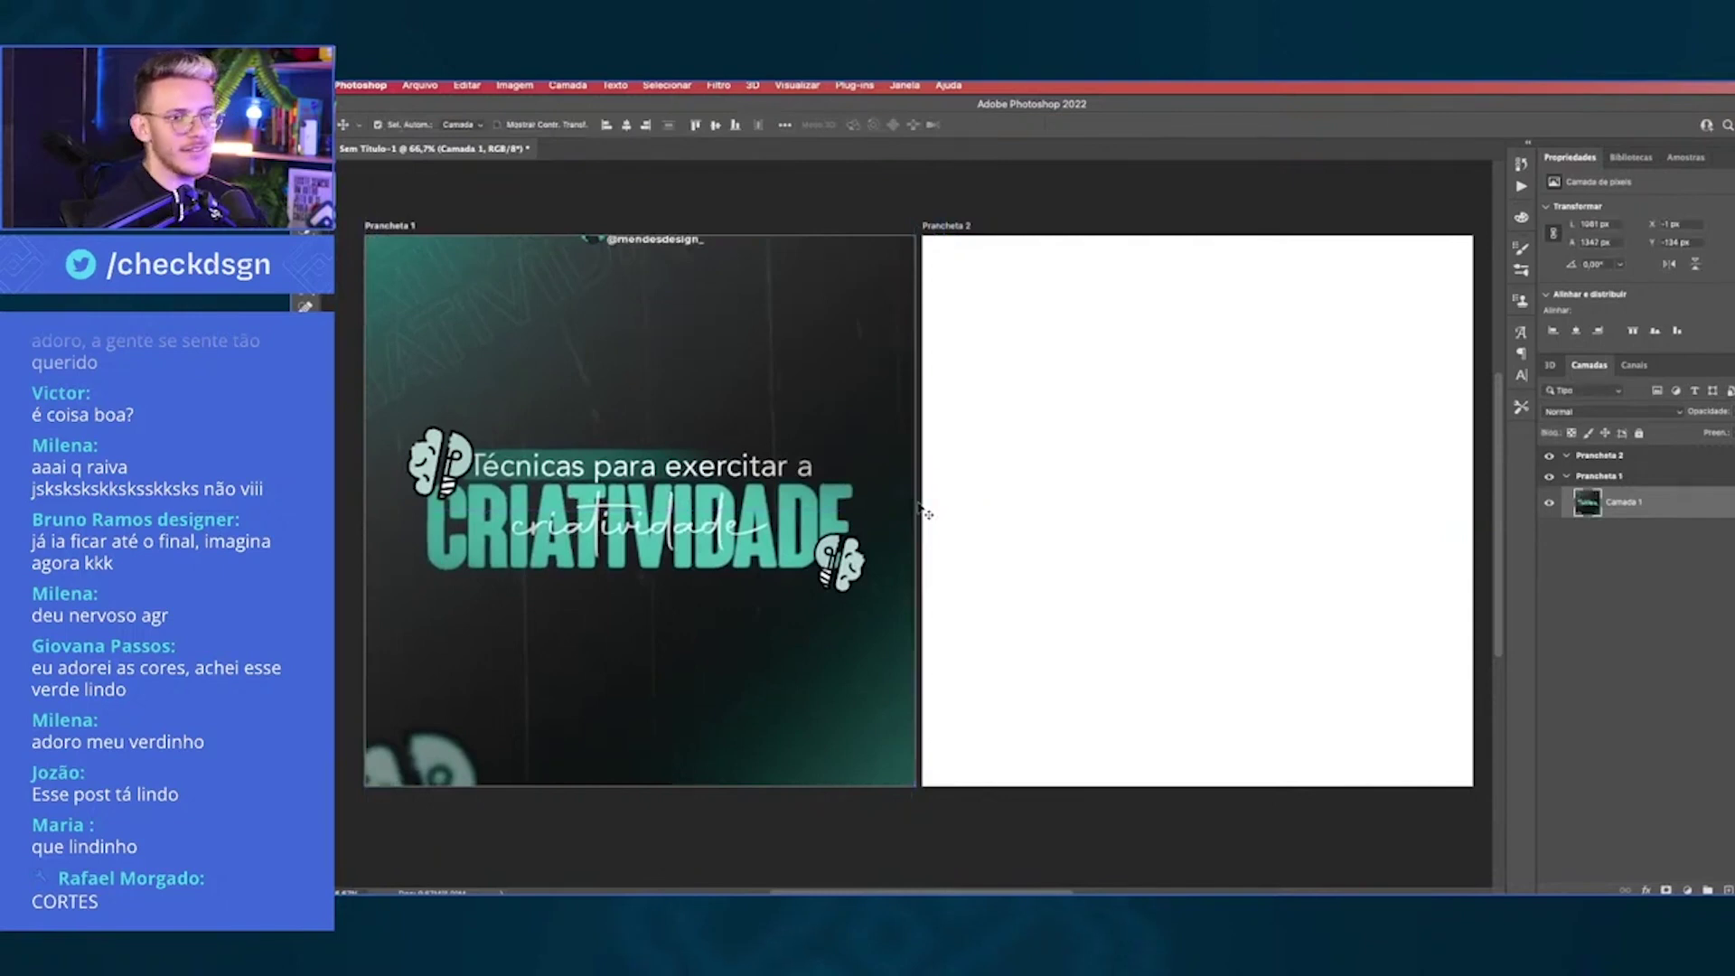
scroll(921, 507, left, 2)
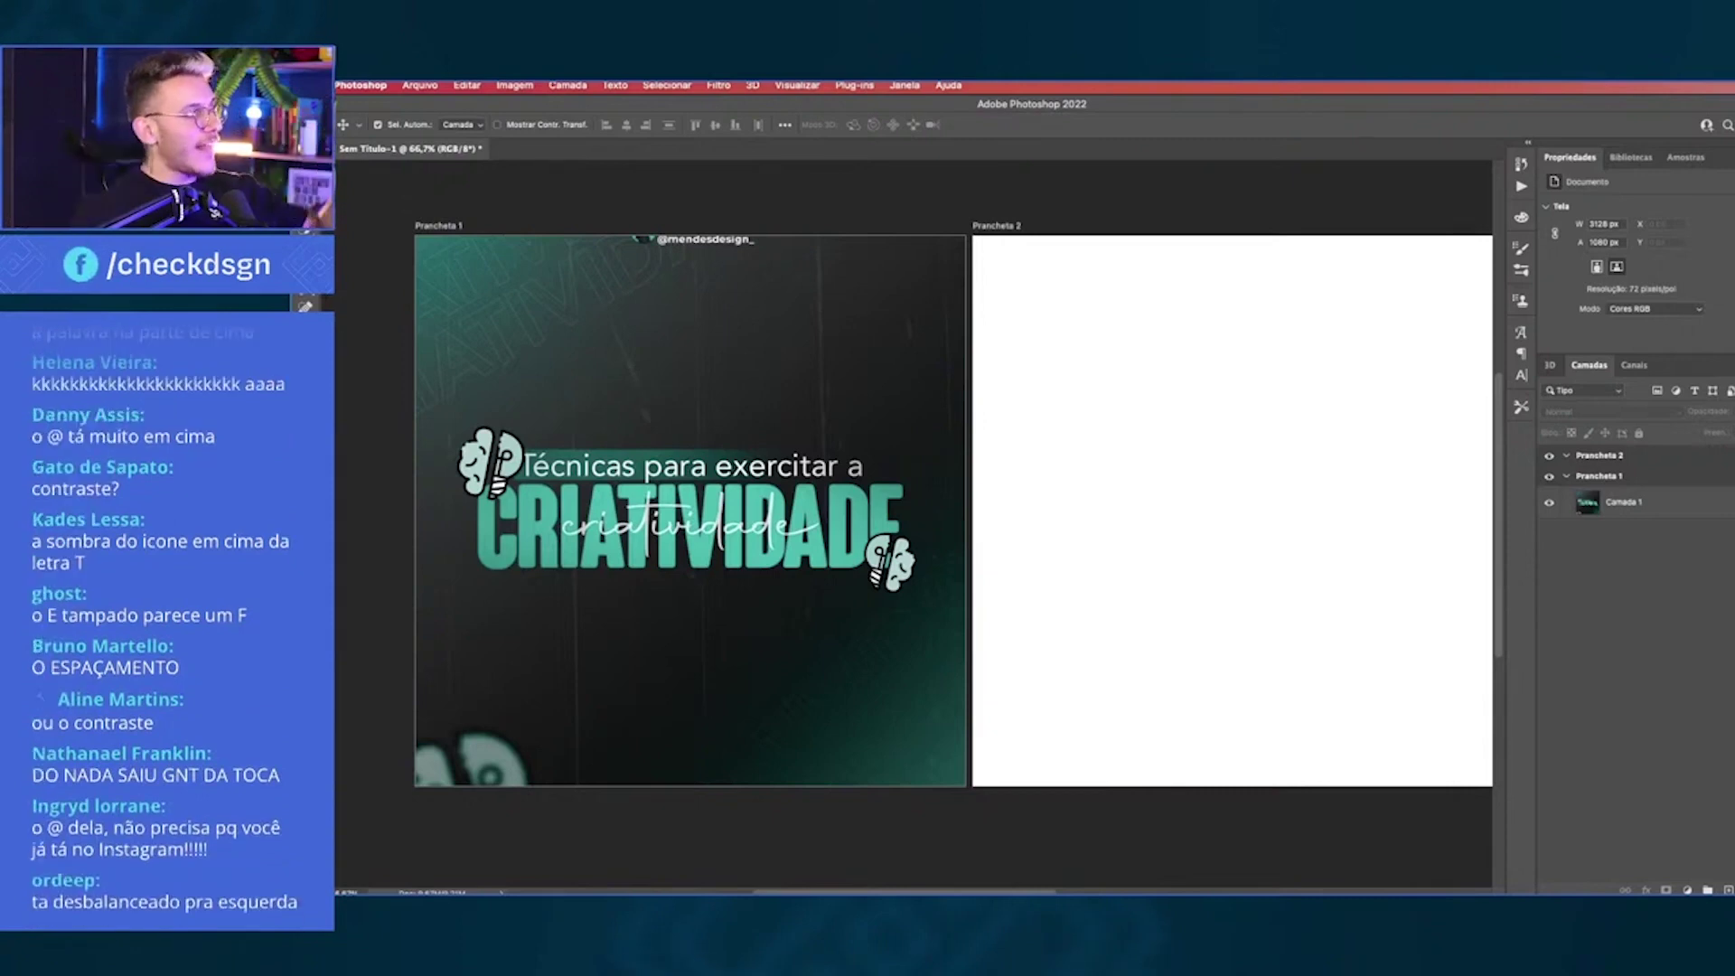
scroll(655, 522, up, 5)
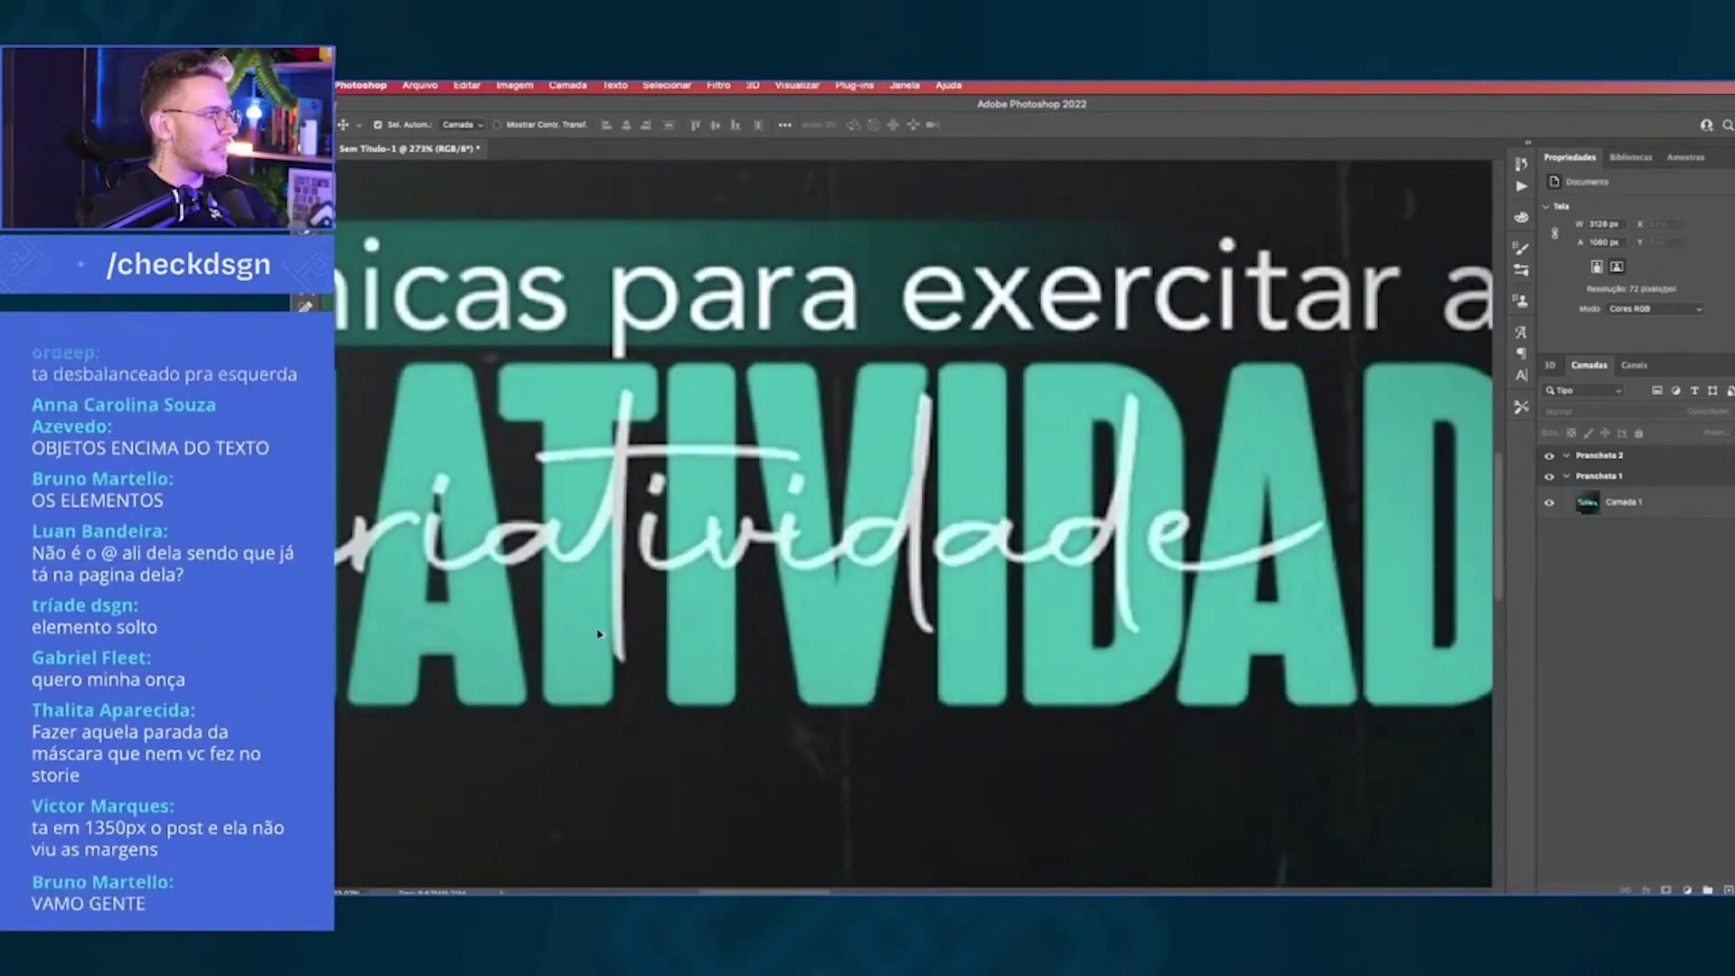
scroll(807, 569, down, 5)
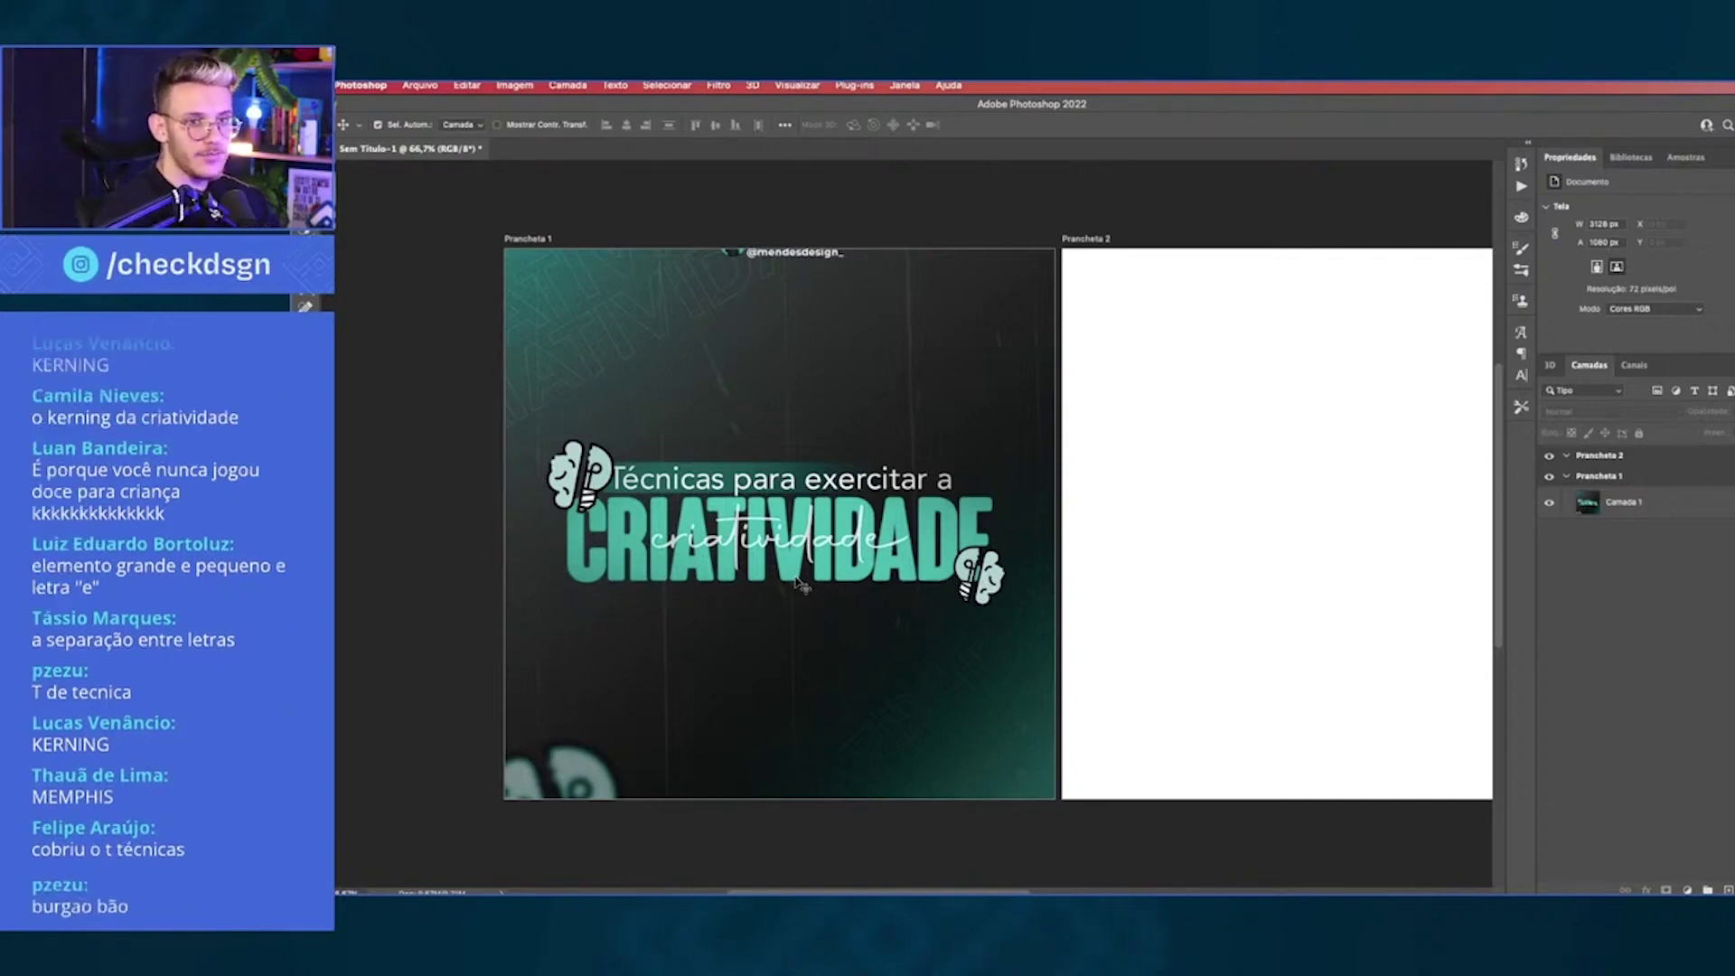
Step: Start a text layer on the second artboard with its colour set to dark navy from Swatches
key(t)
click(1194, 463)
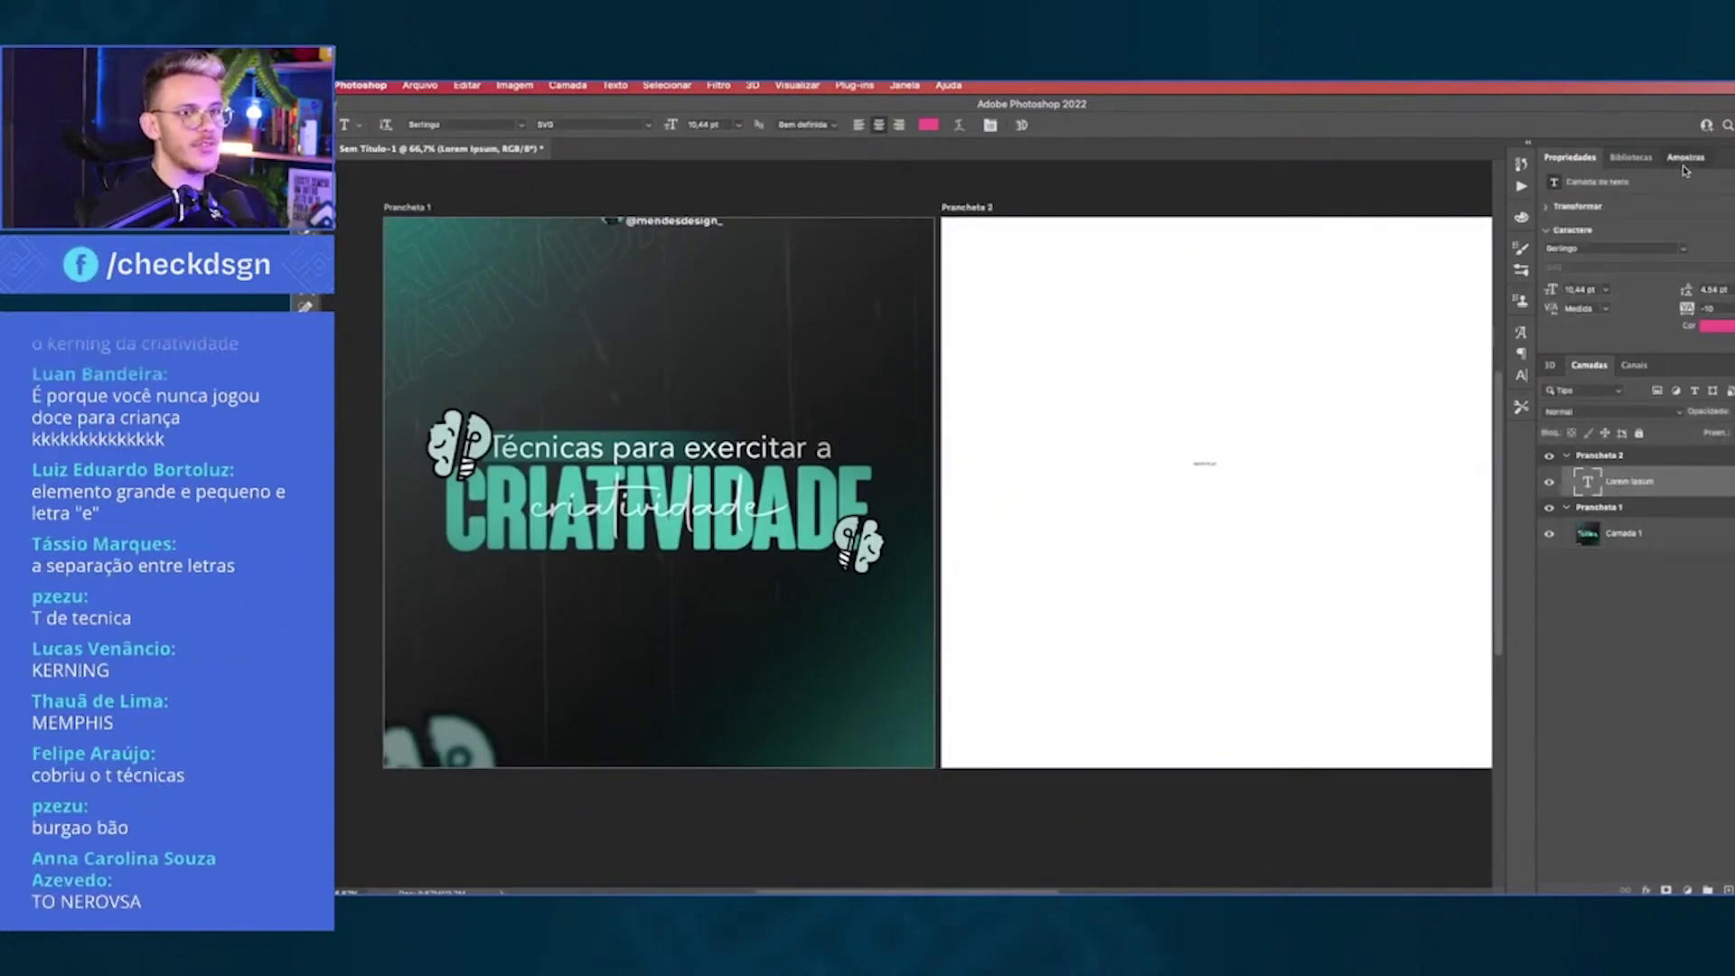
click(1684, 158)
click(1570, 244)
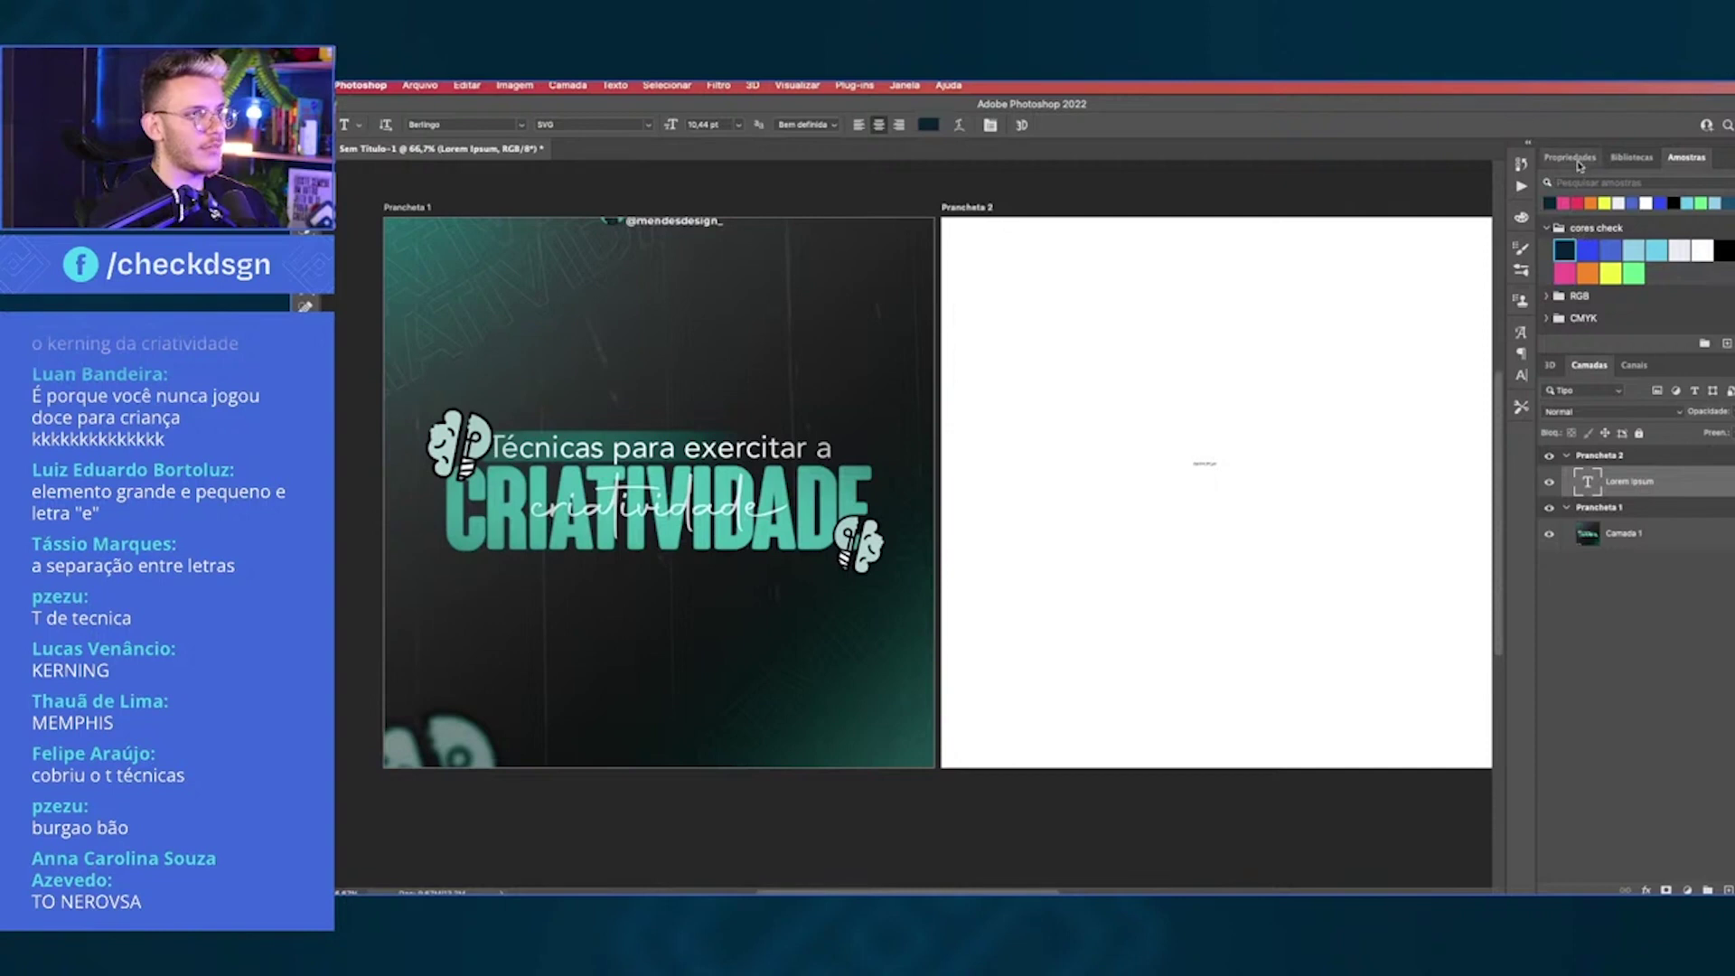
click(1577, 159)
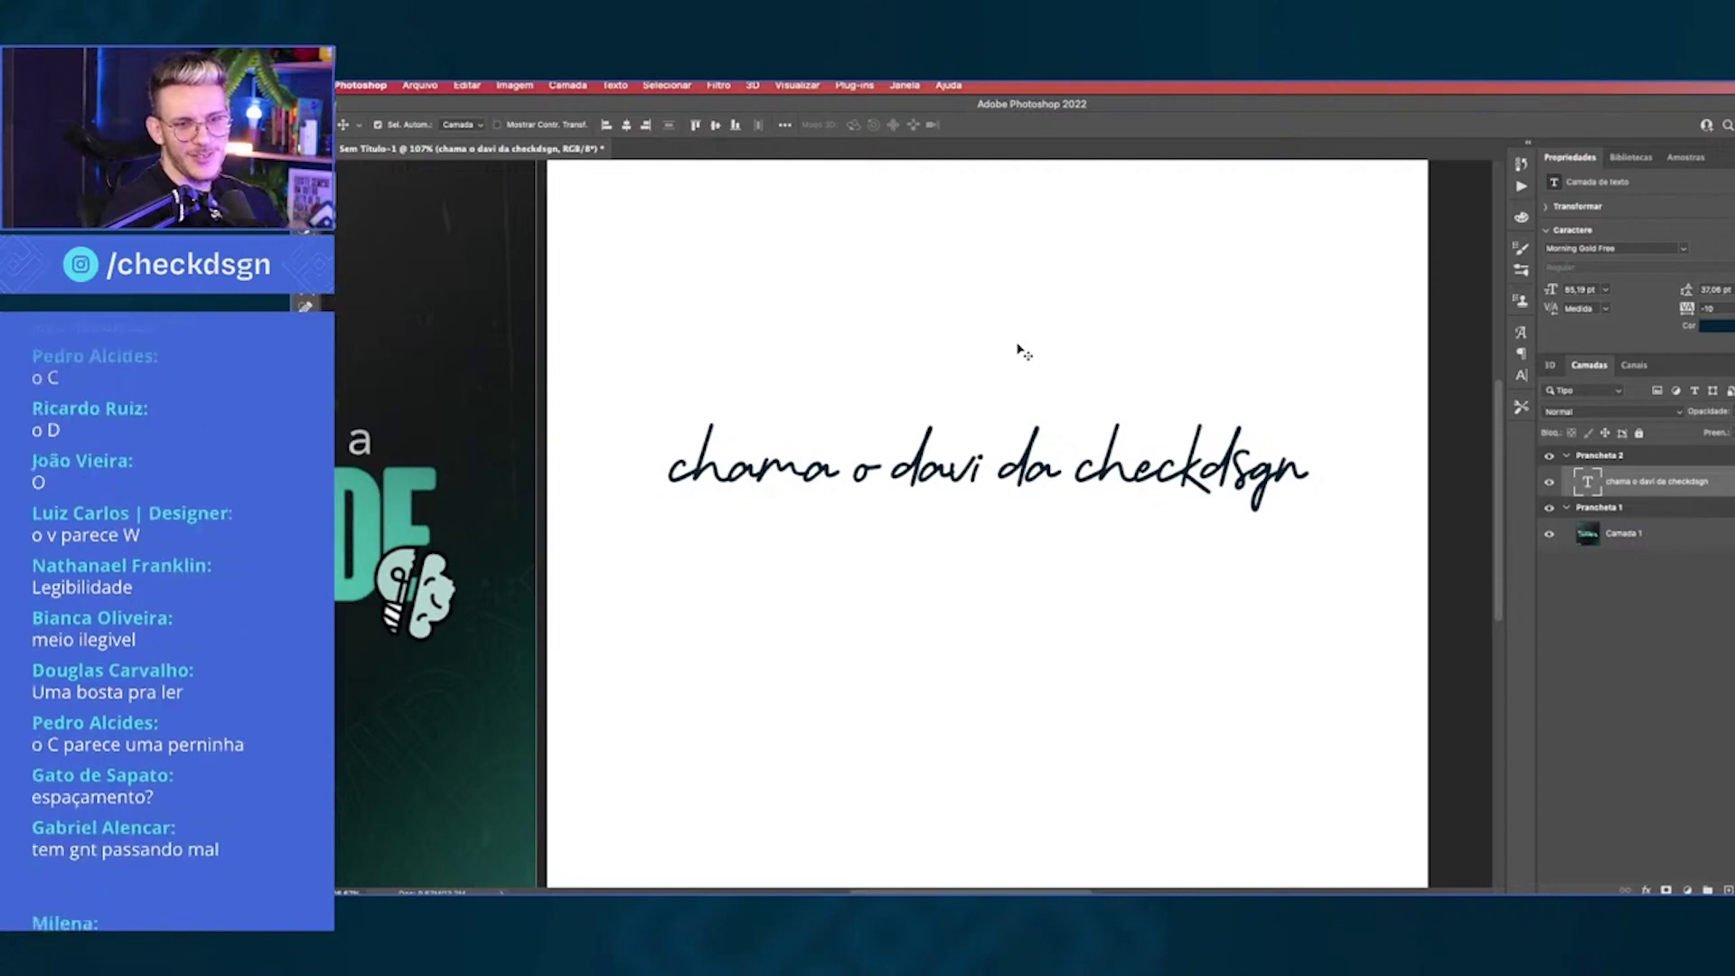
Step: Clear the script line and test letters, leaving the text layer reading 'davi'
double_click(1060, 468)
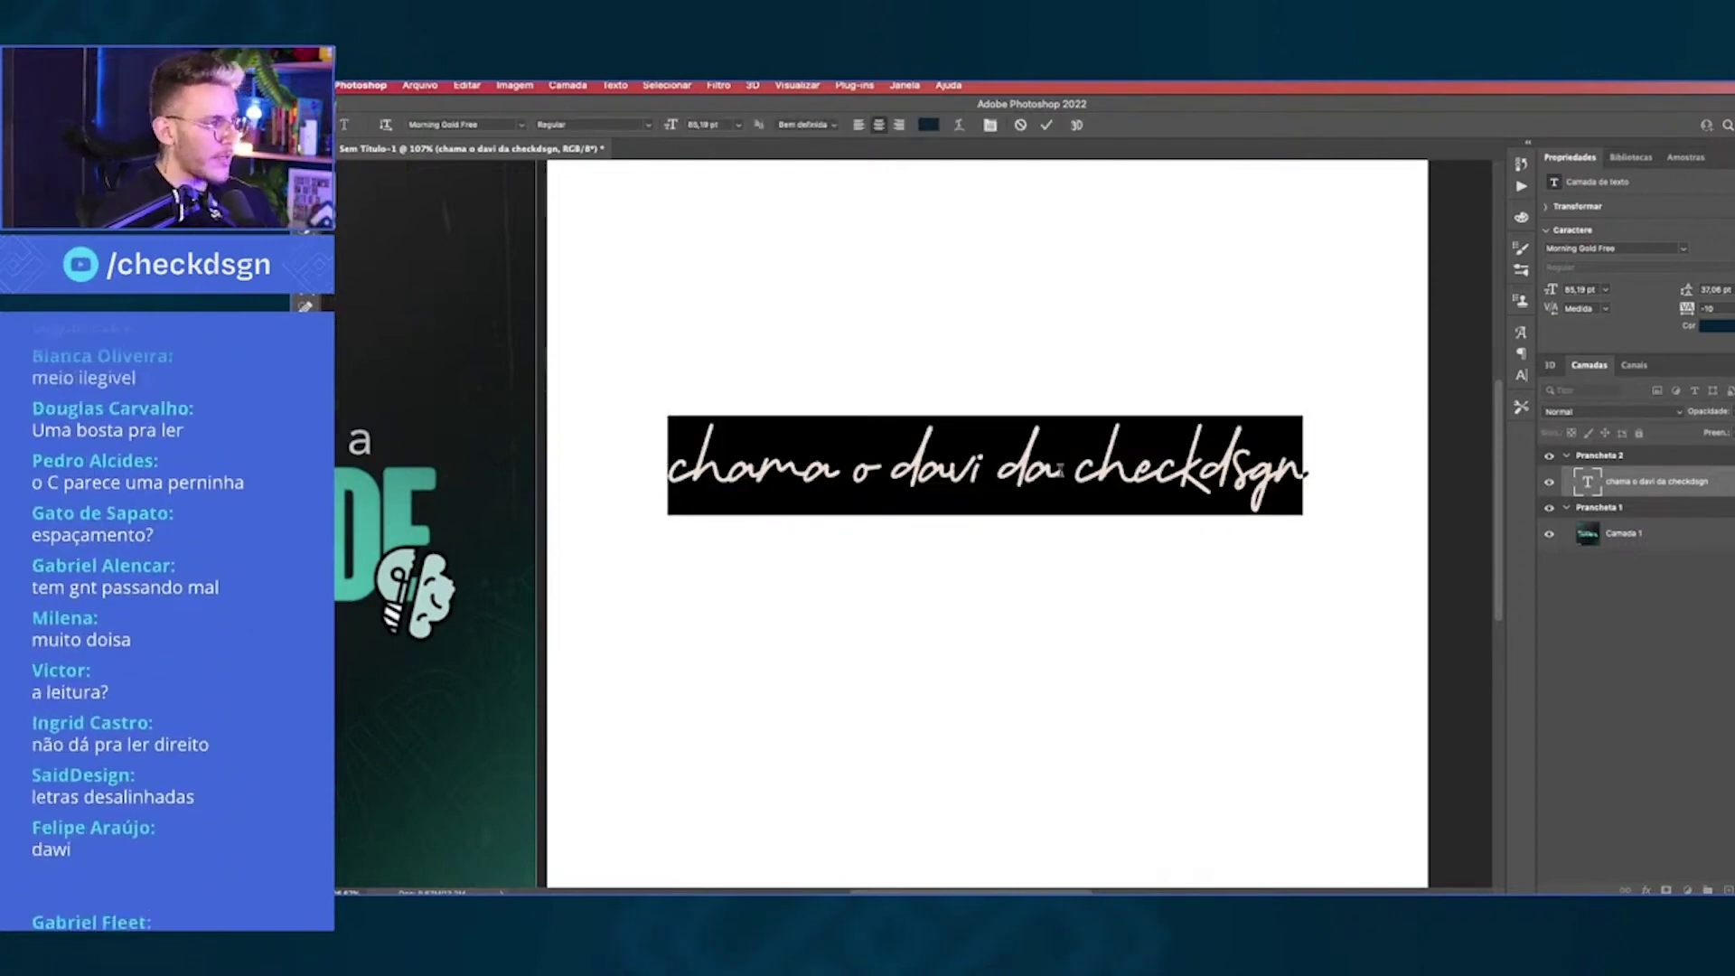
key(BackSpace)
text(euhasha)
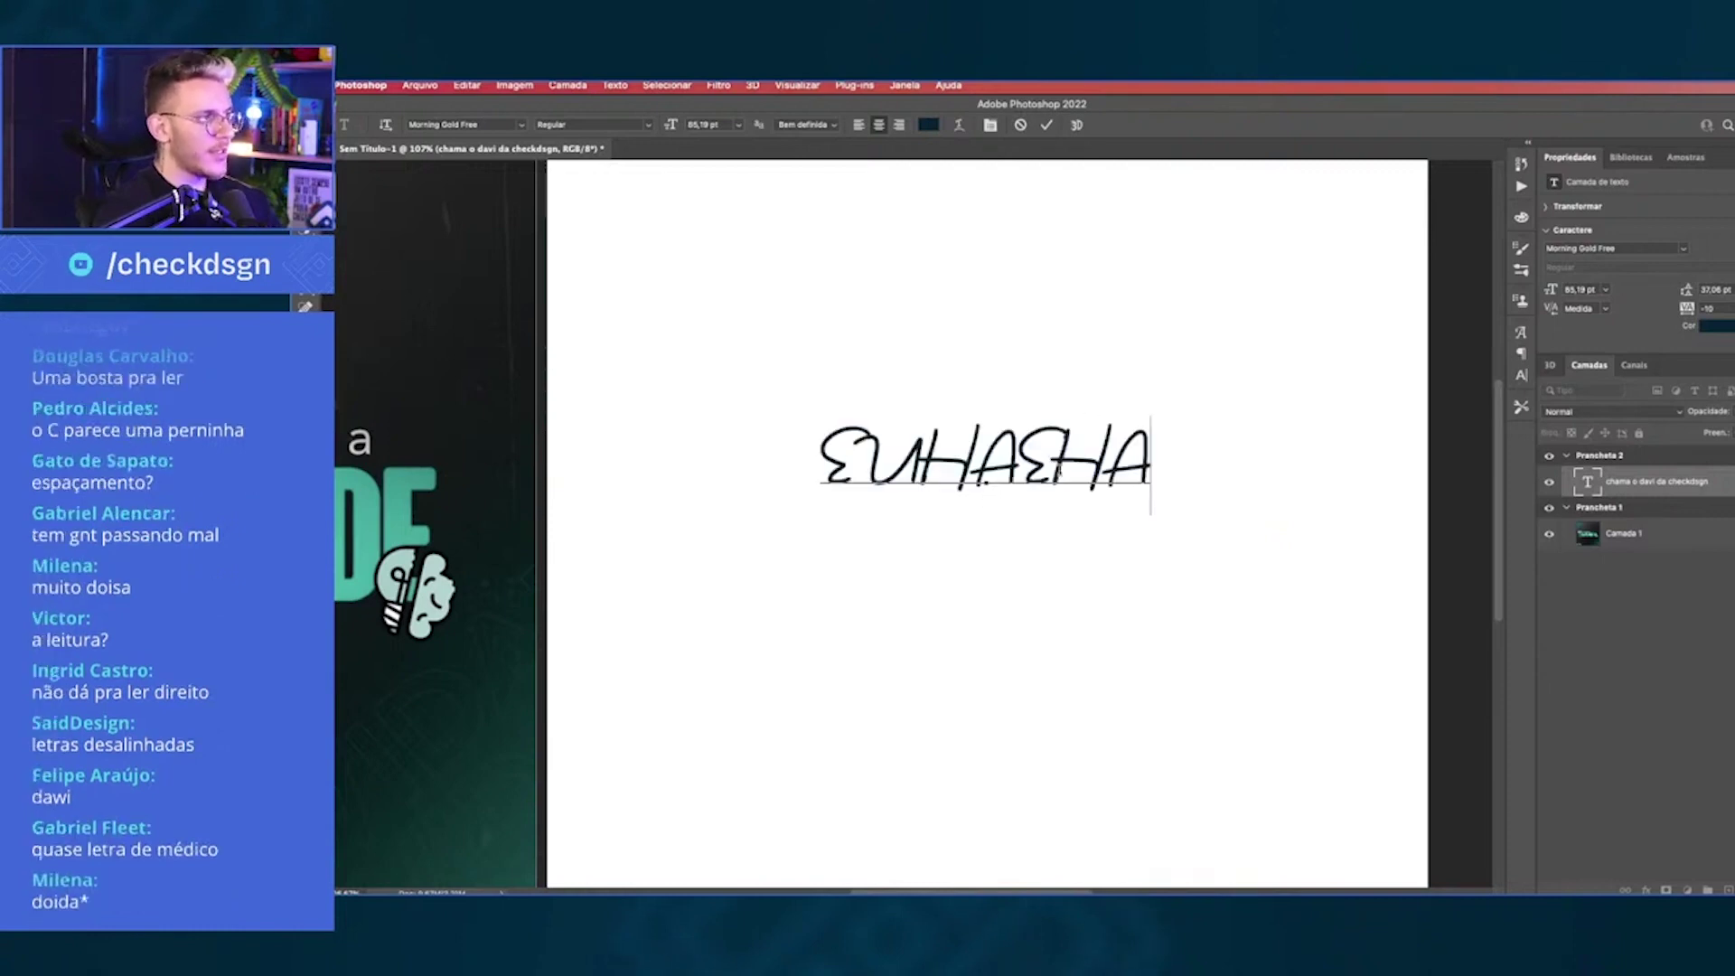
key(ctrl+a)
key(BackSpace)
text(heuahea)
key(ctrl+a)
key(BackSpace)
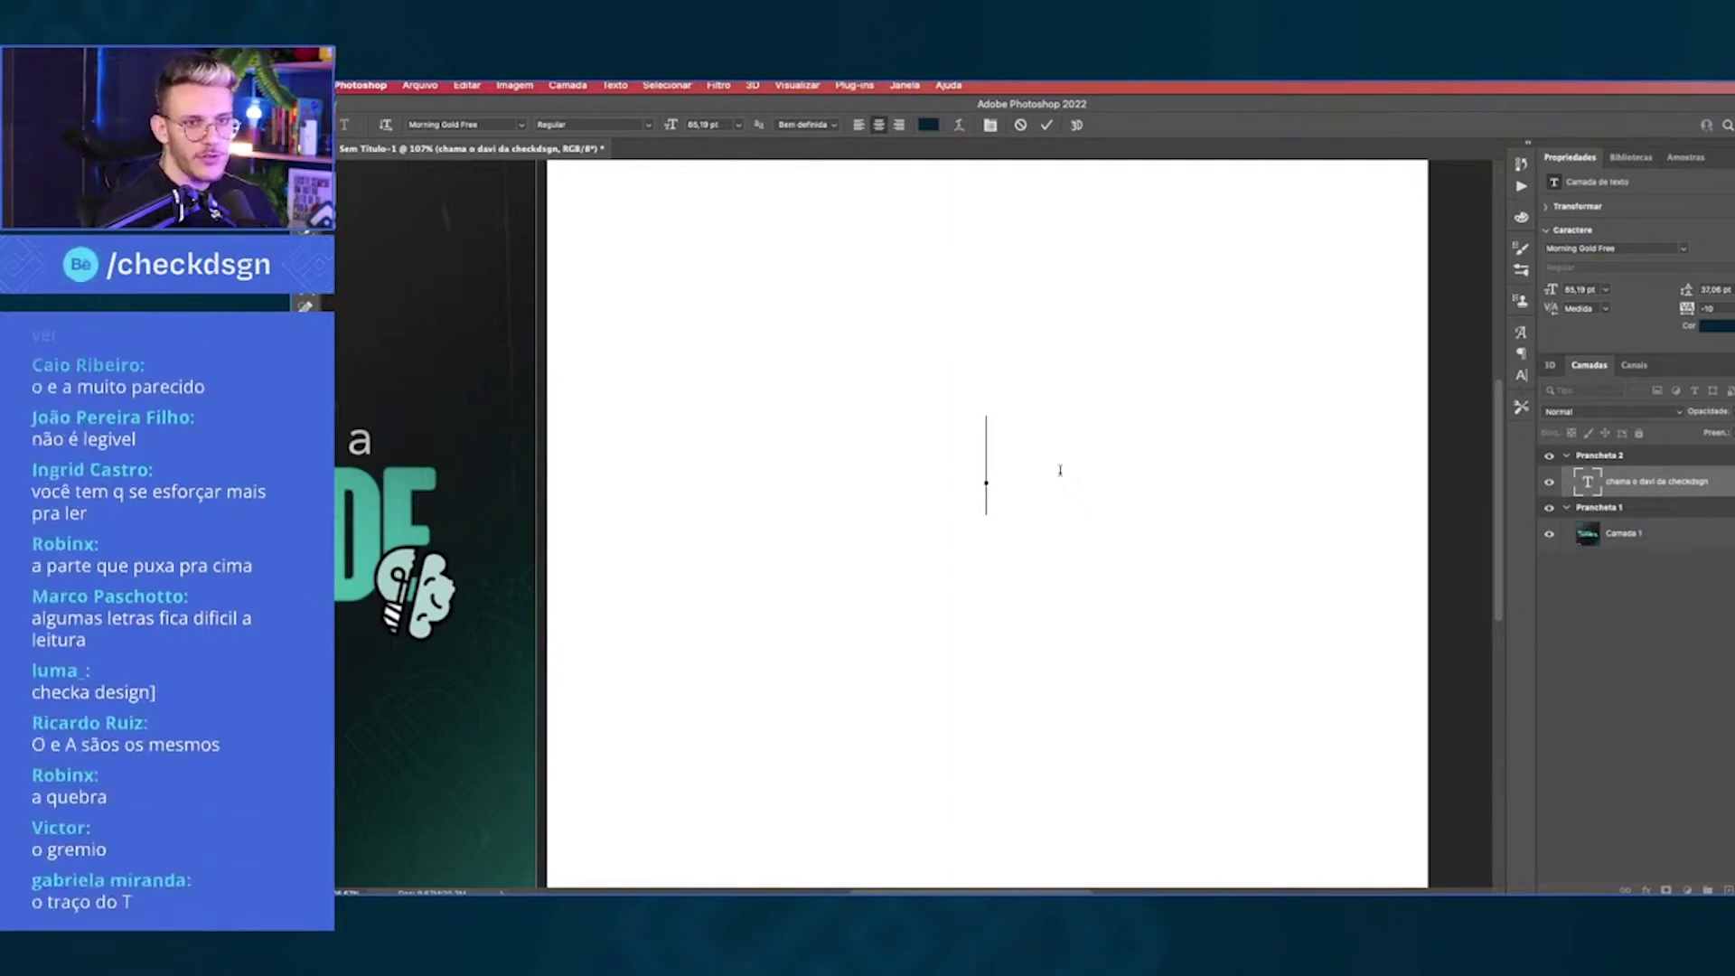
text(davi)
key(ctrl+Return)
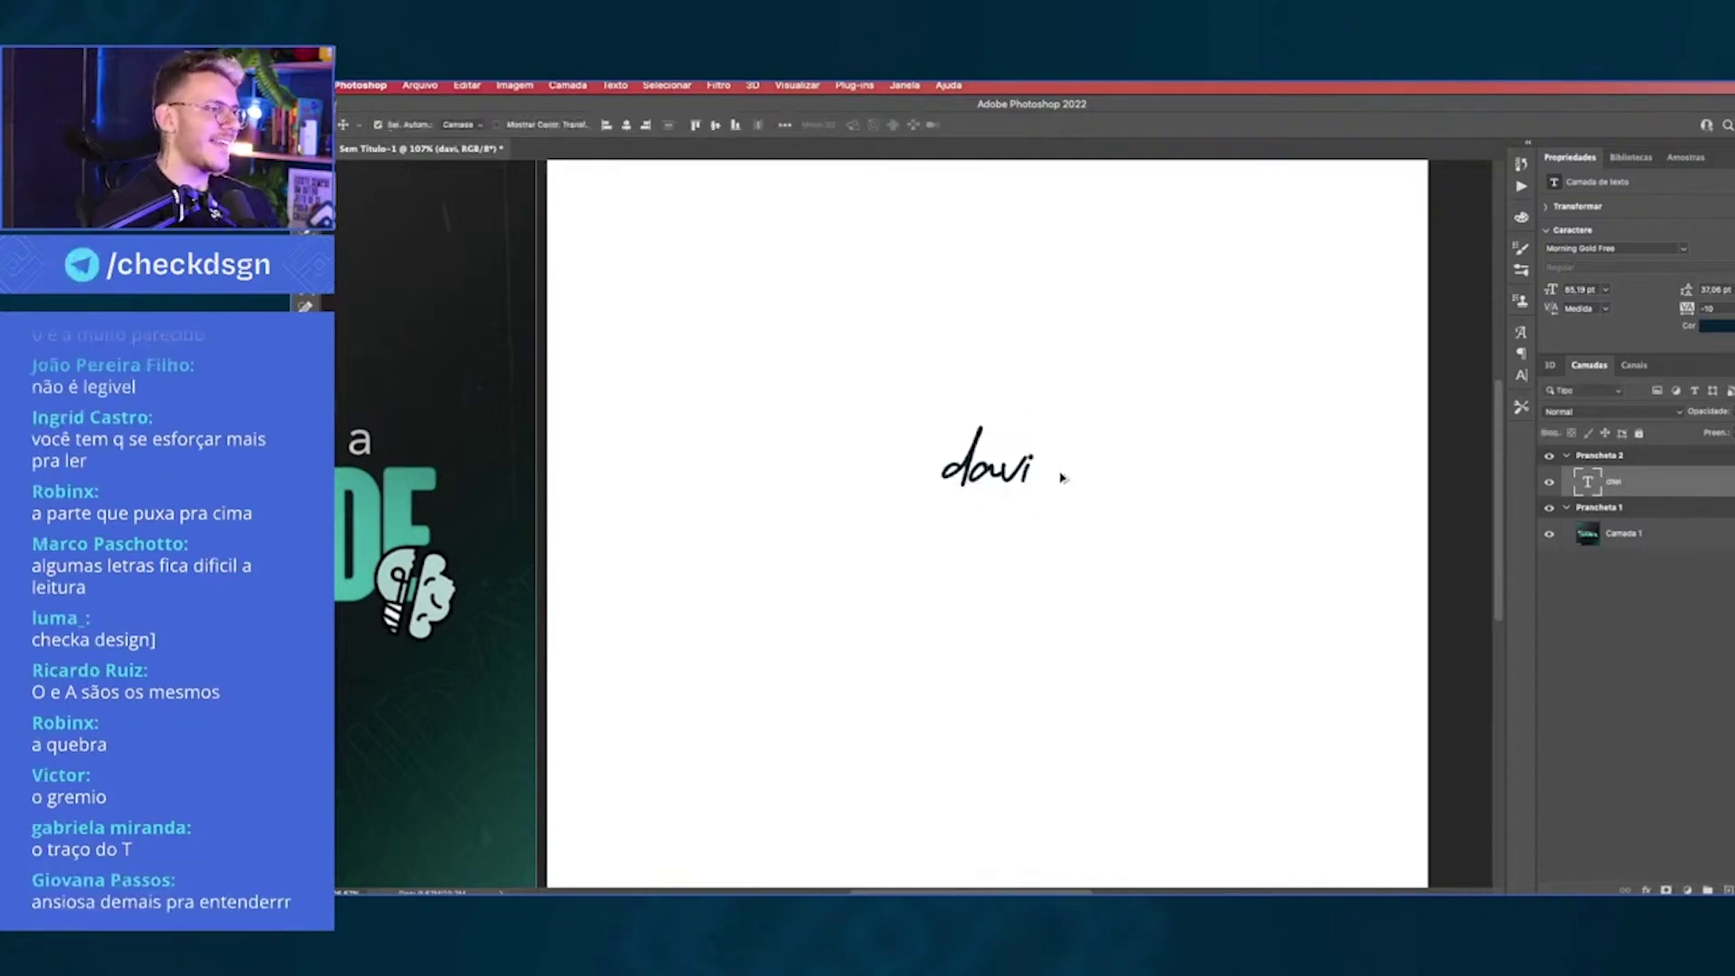
scroll(1062, 477, up, 5)
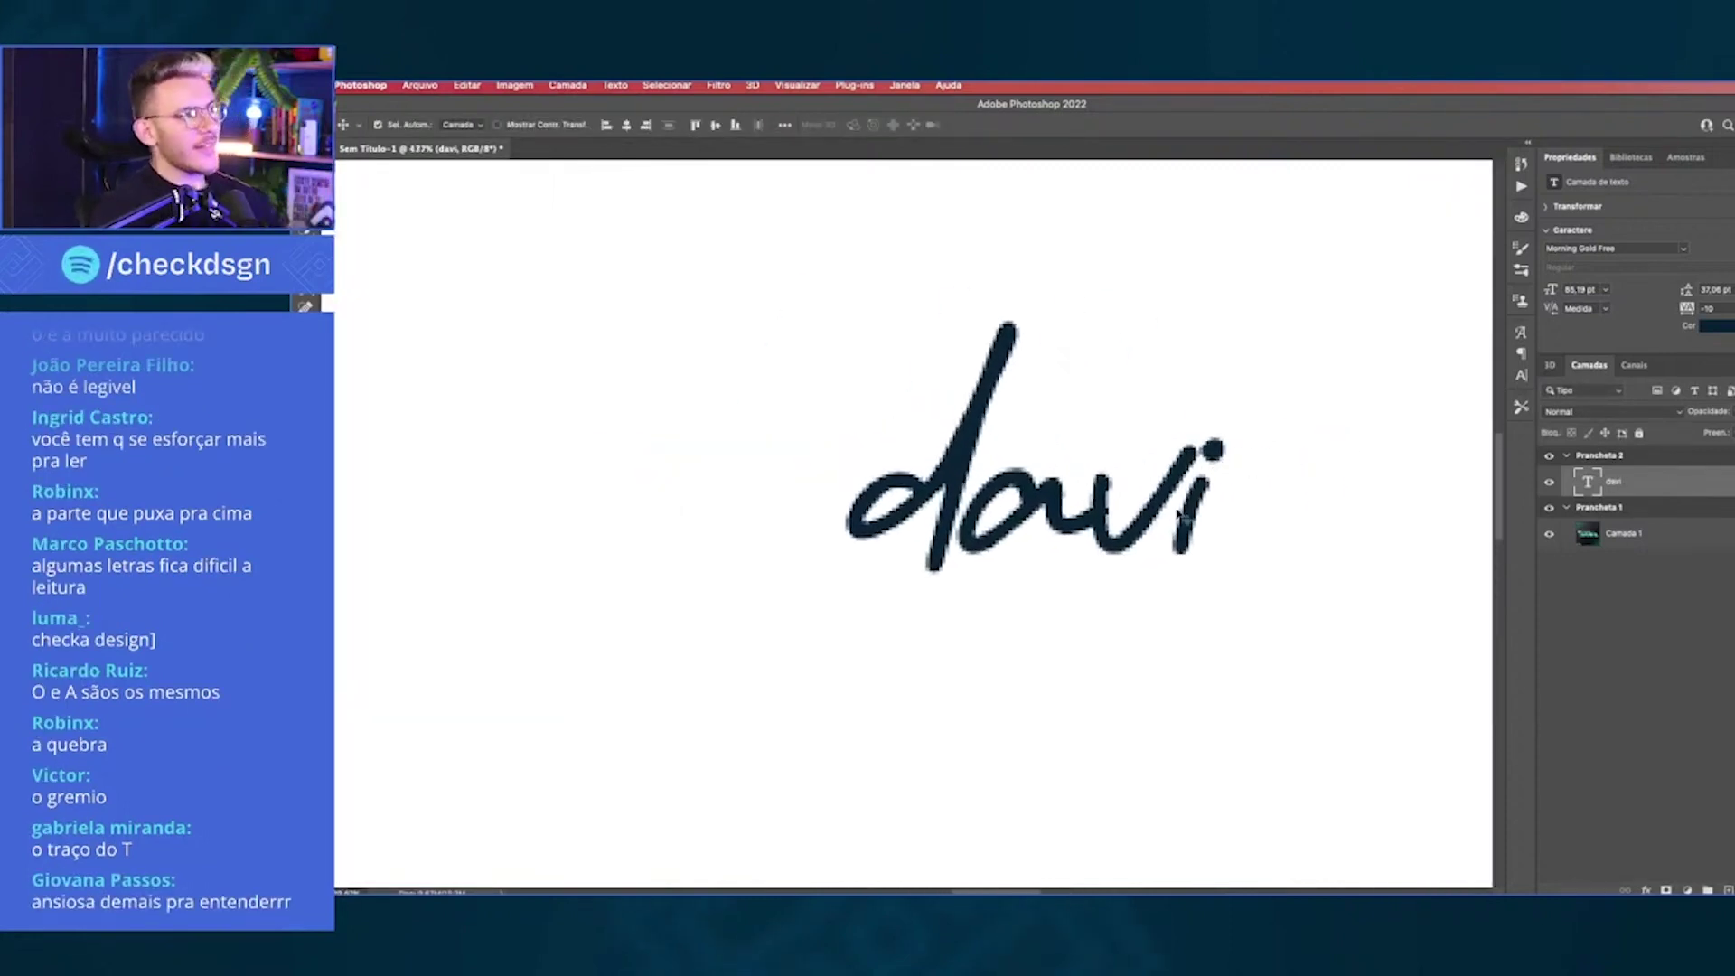
key(t)
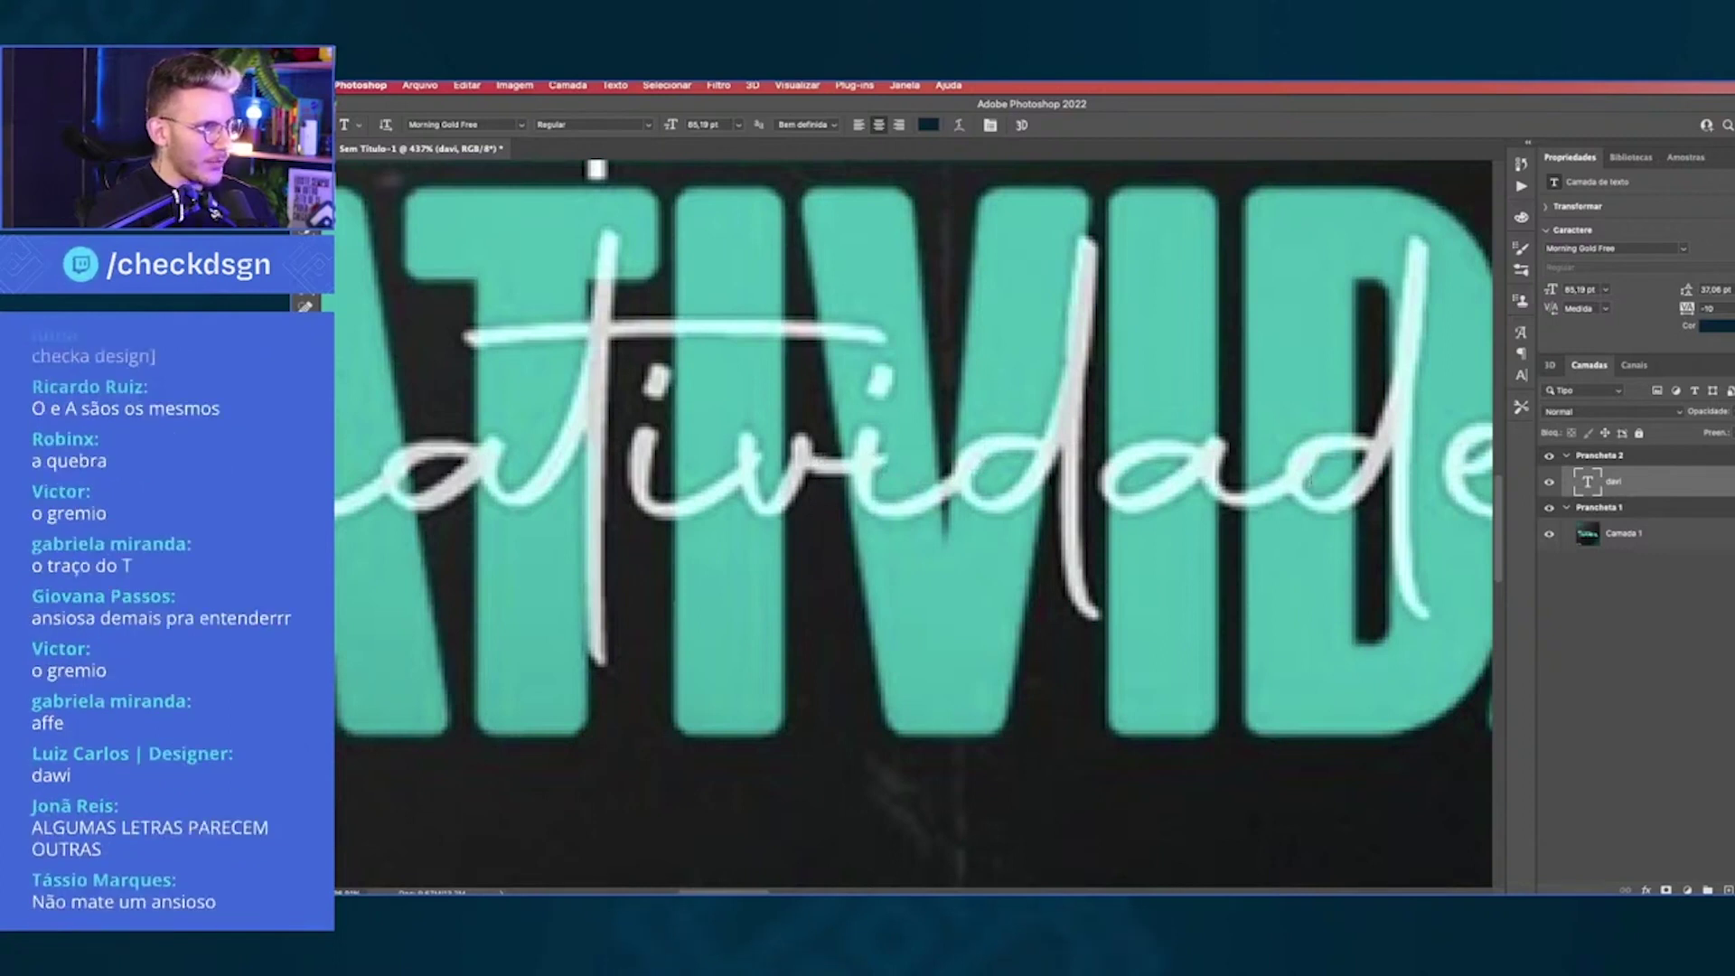
scroll(1213, 476, left, 3)
scroll(1084, 479, left, 4)
scroll(847, 489, right, 1)
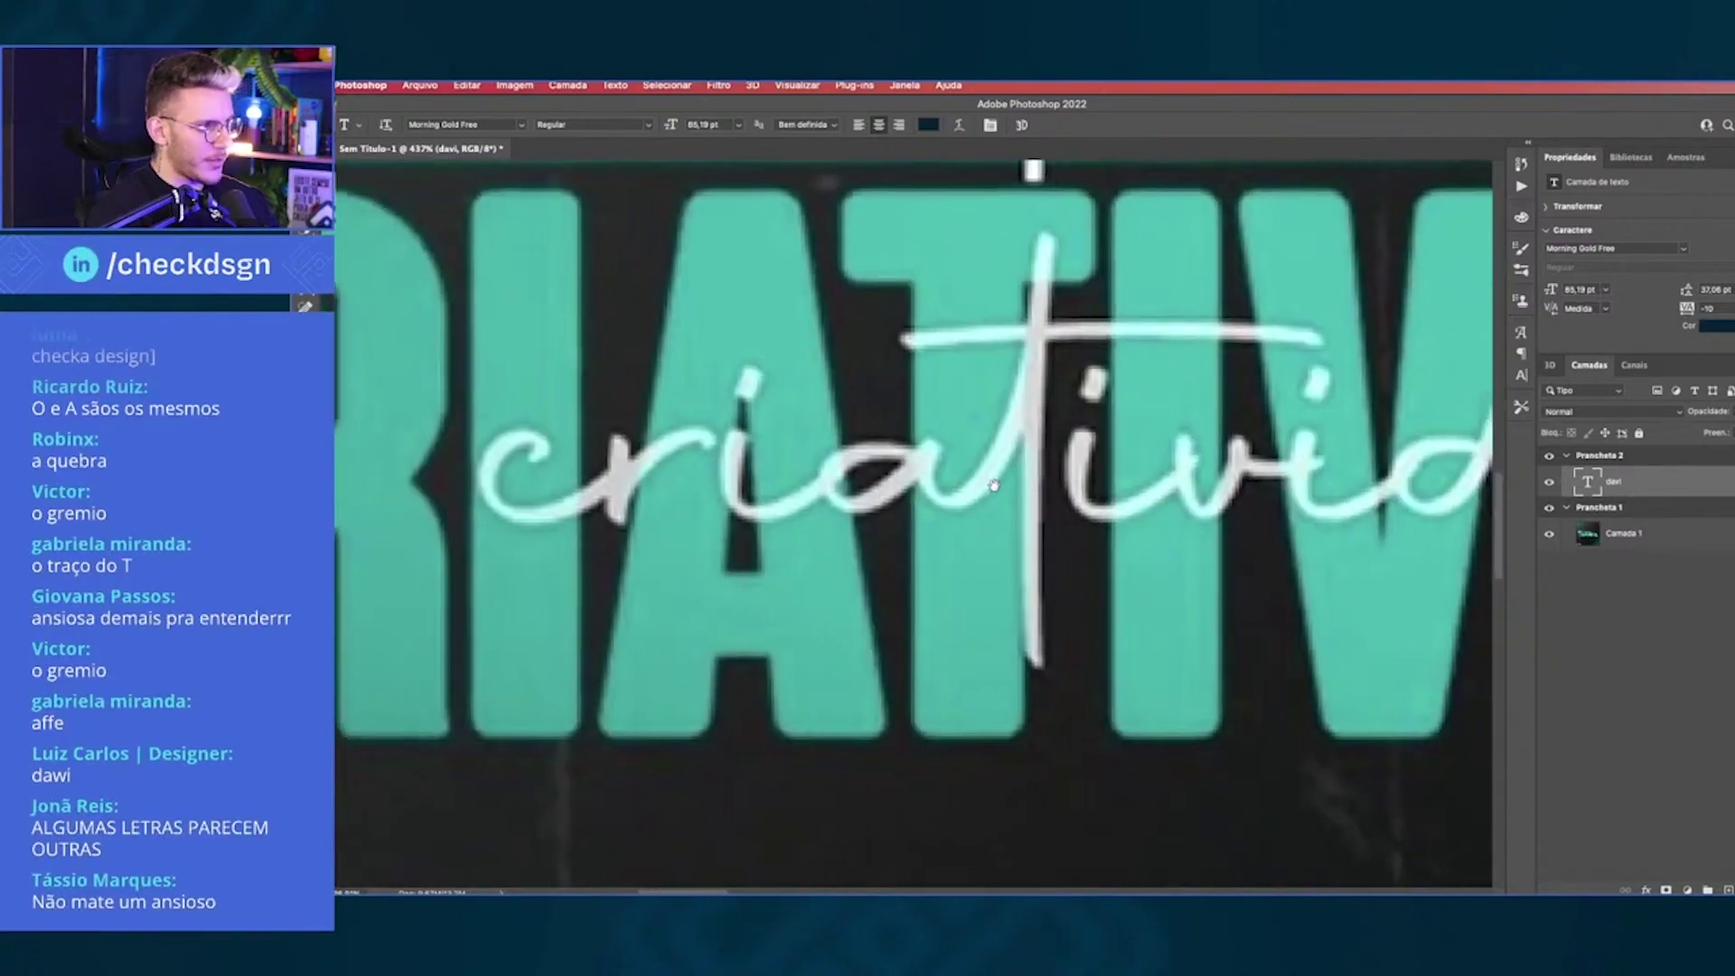
scroll(868, 483, right, 3)
scroll(903, 474, right, 3)
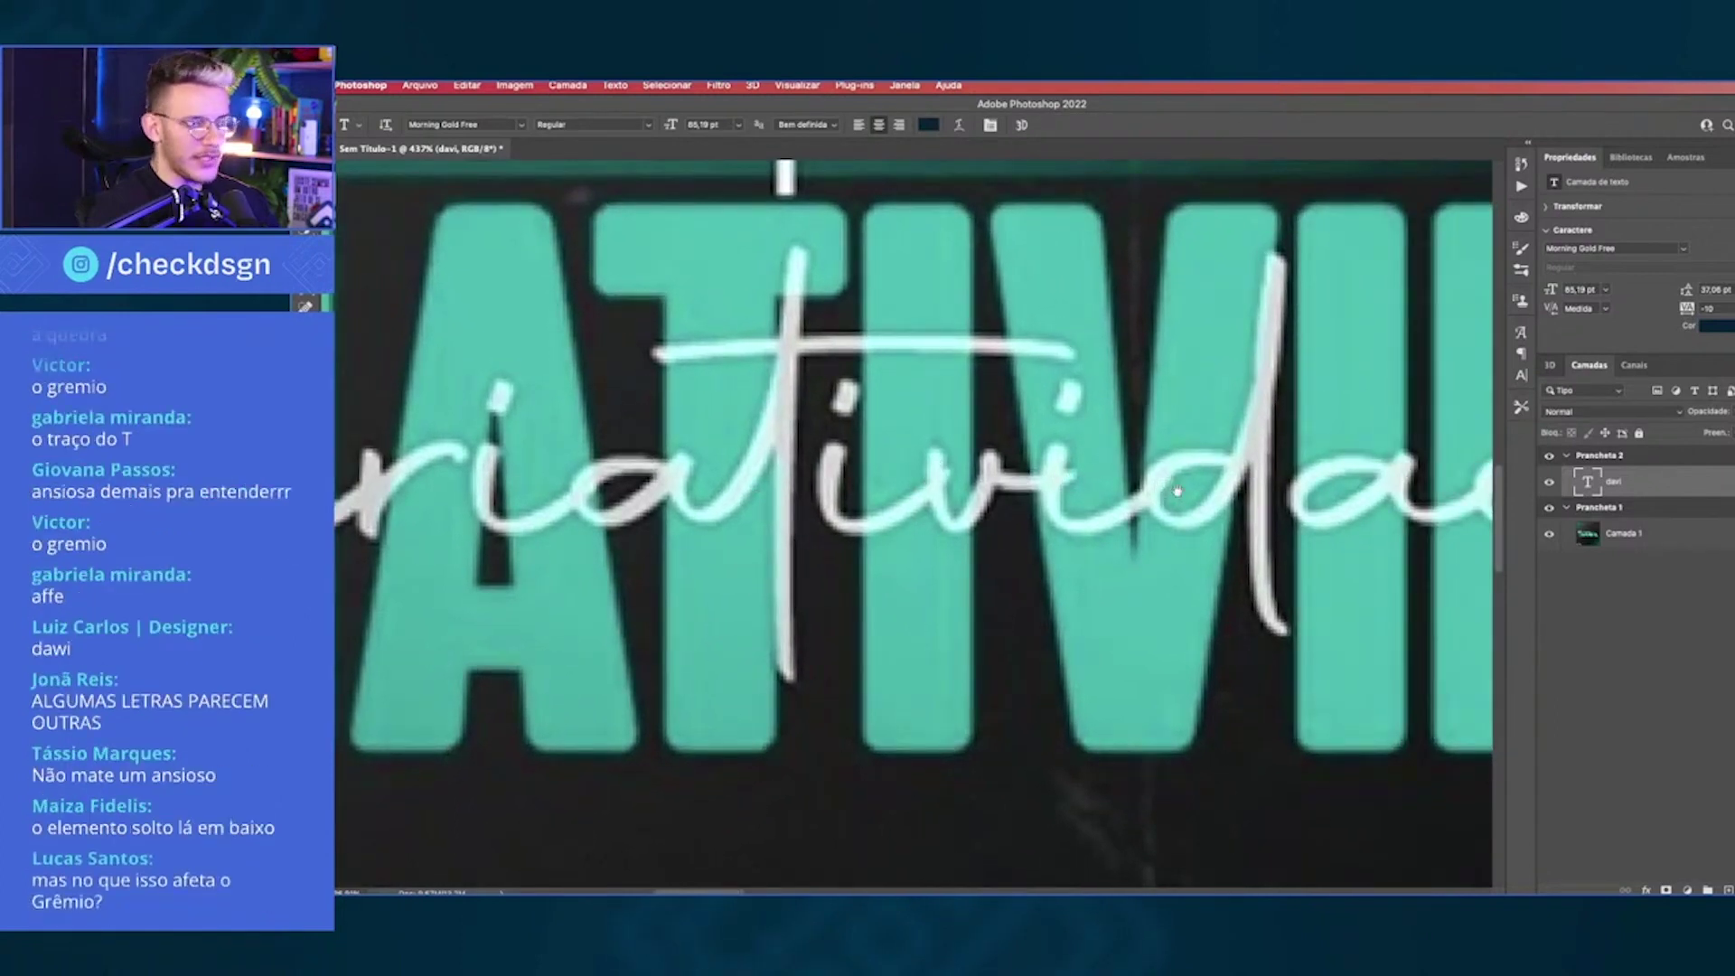
scroll(1184, 492, right, 4)
scroll(1068, 491, right, 3)
scroll(904, 478, right, 3)
scroll(768, 465, right, 4)
scroll(636, 455, right, 5)
scroll(636, 455, right, 5)
scroll(1046, 471, right, 4)
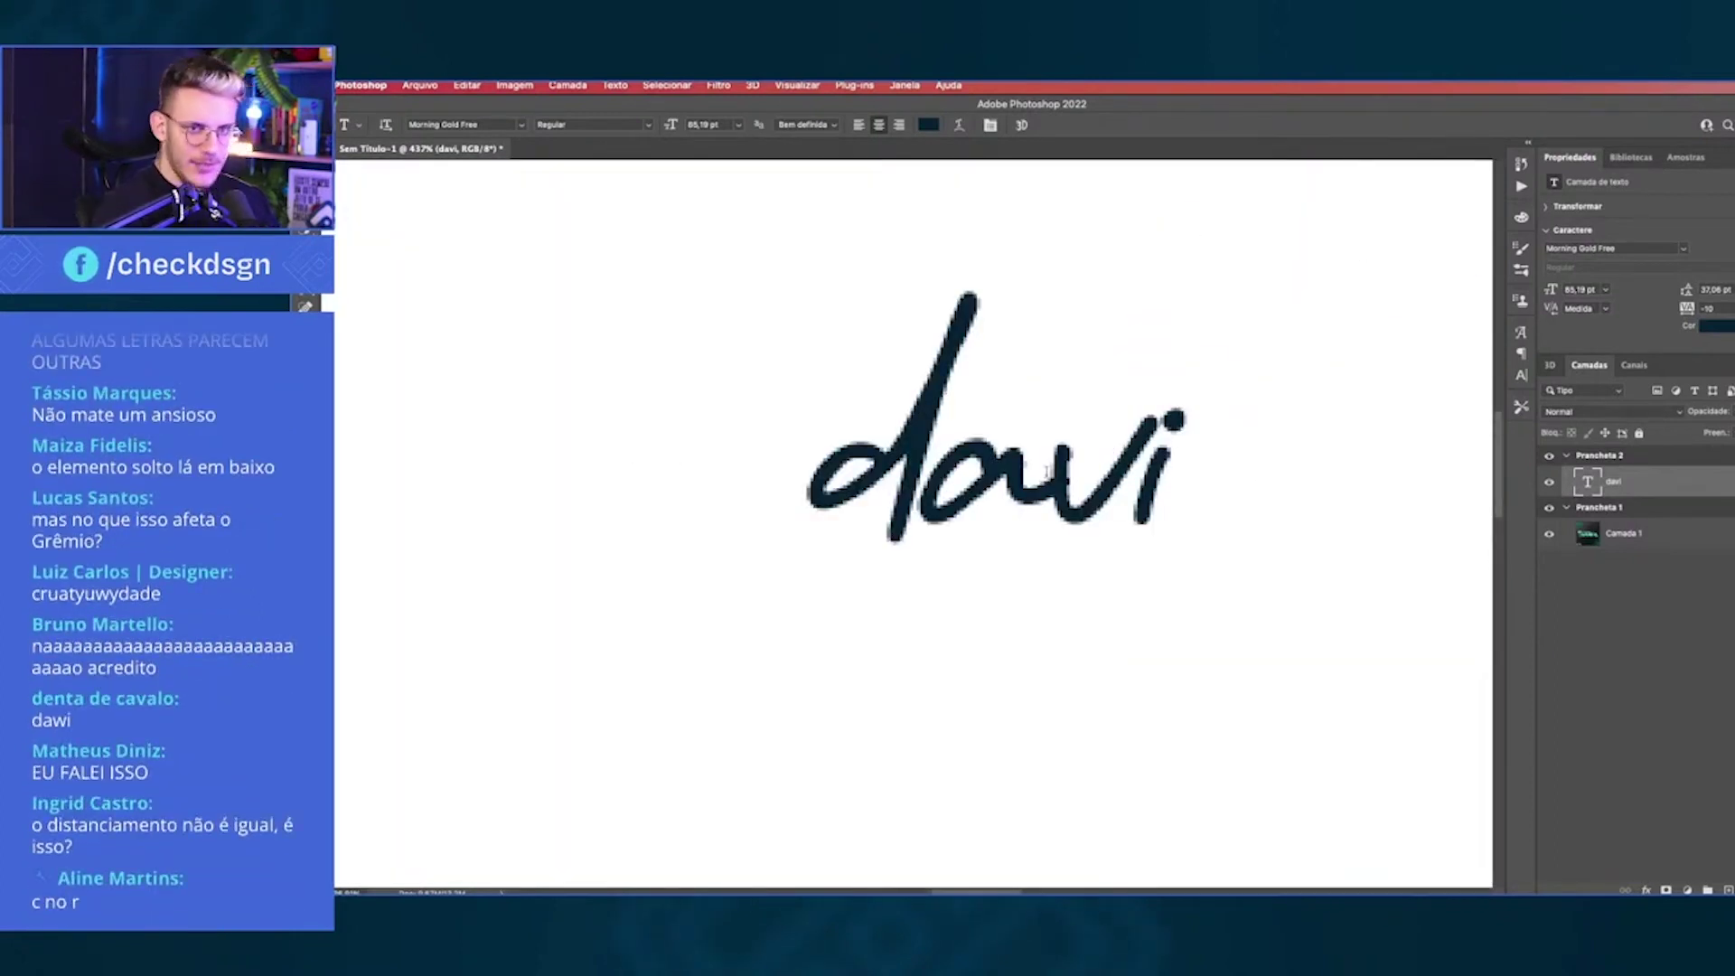
Step: Loosen the kerning in 'davi', including between d and a, then switch to Finder
click(1046, 470)
key(alt+Right)
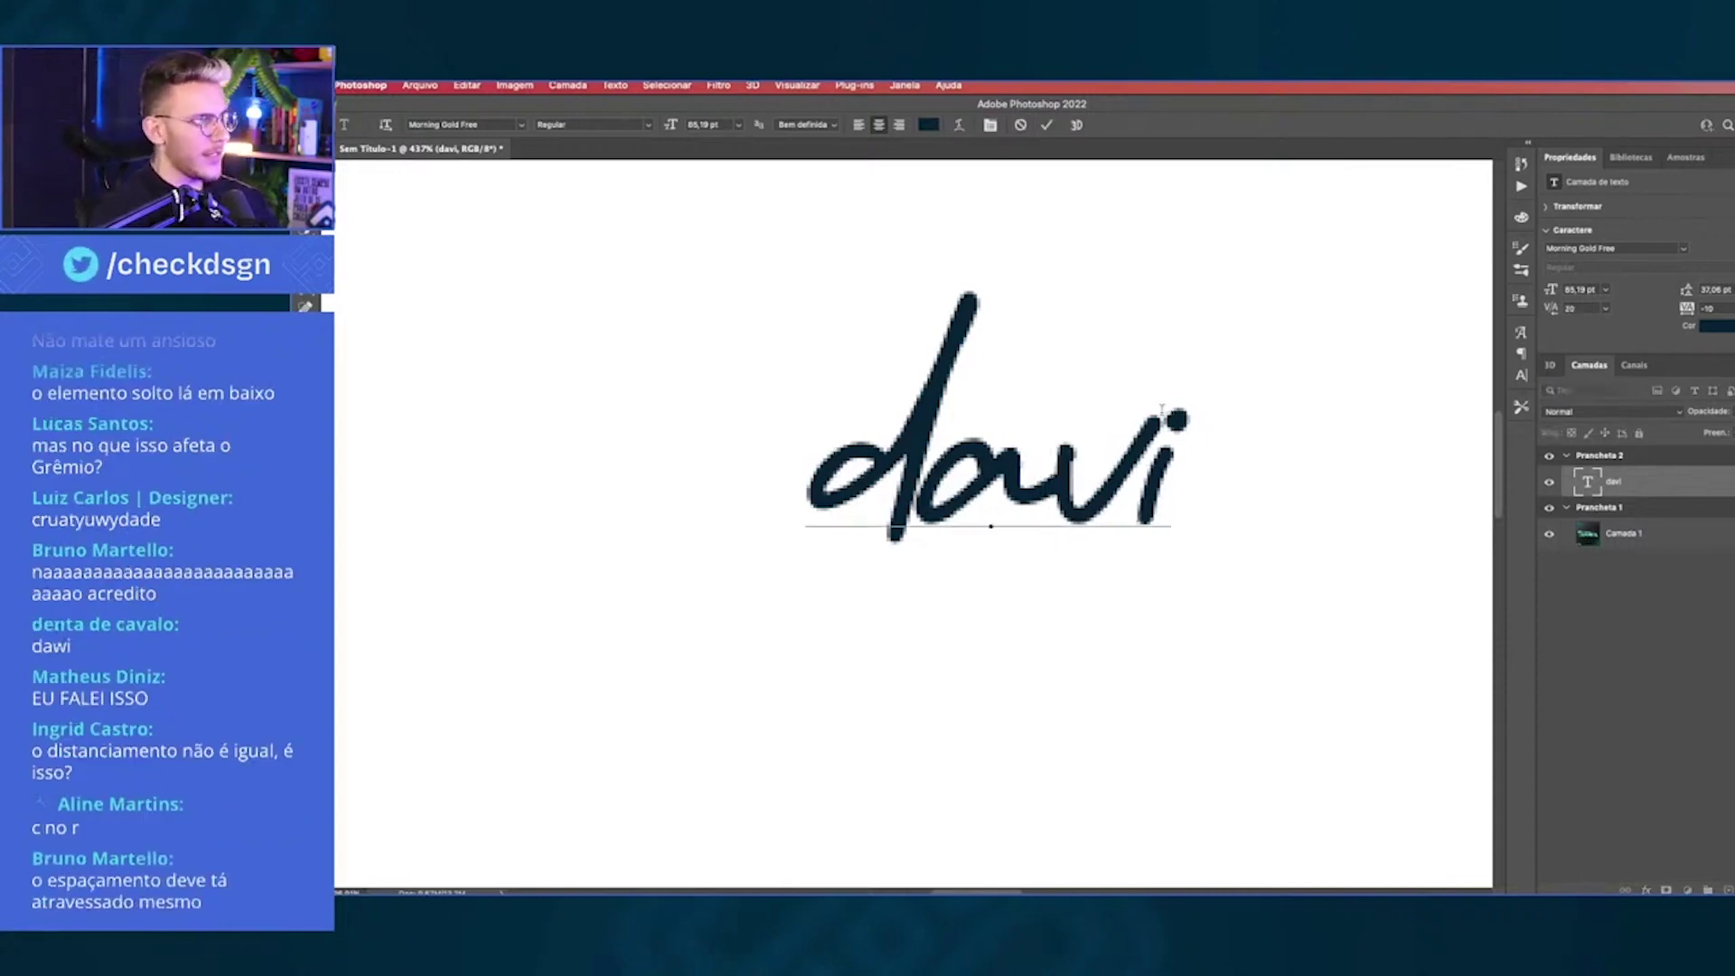
click(918, 449)
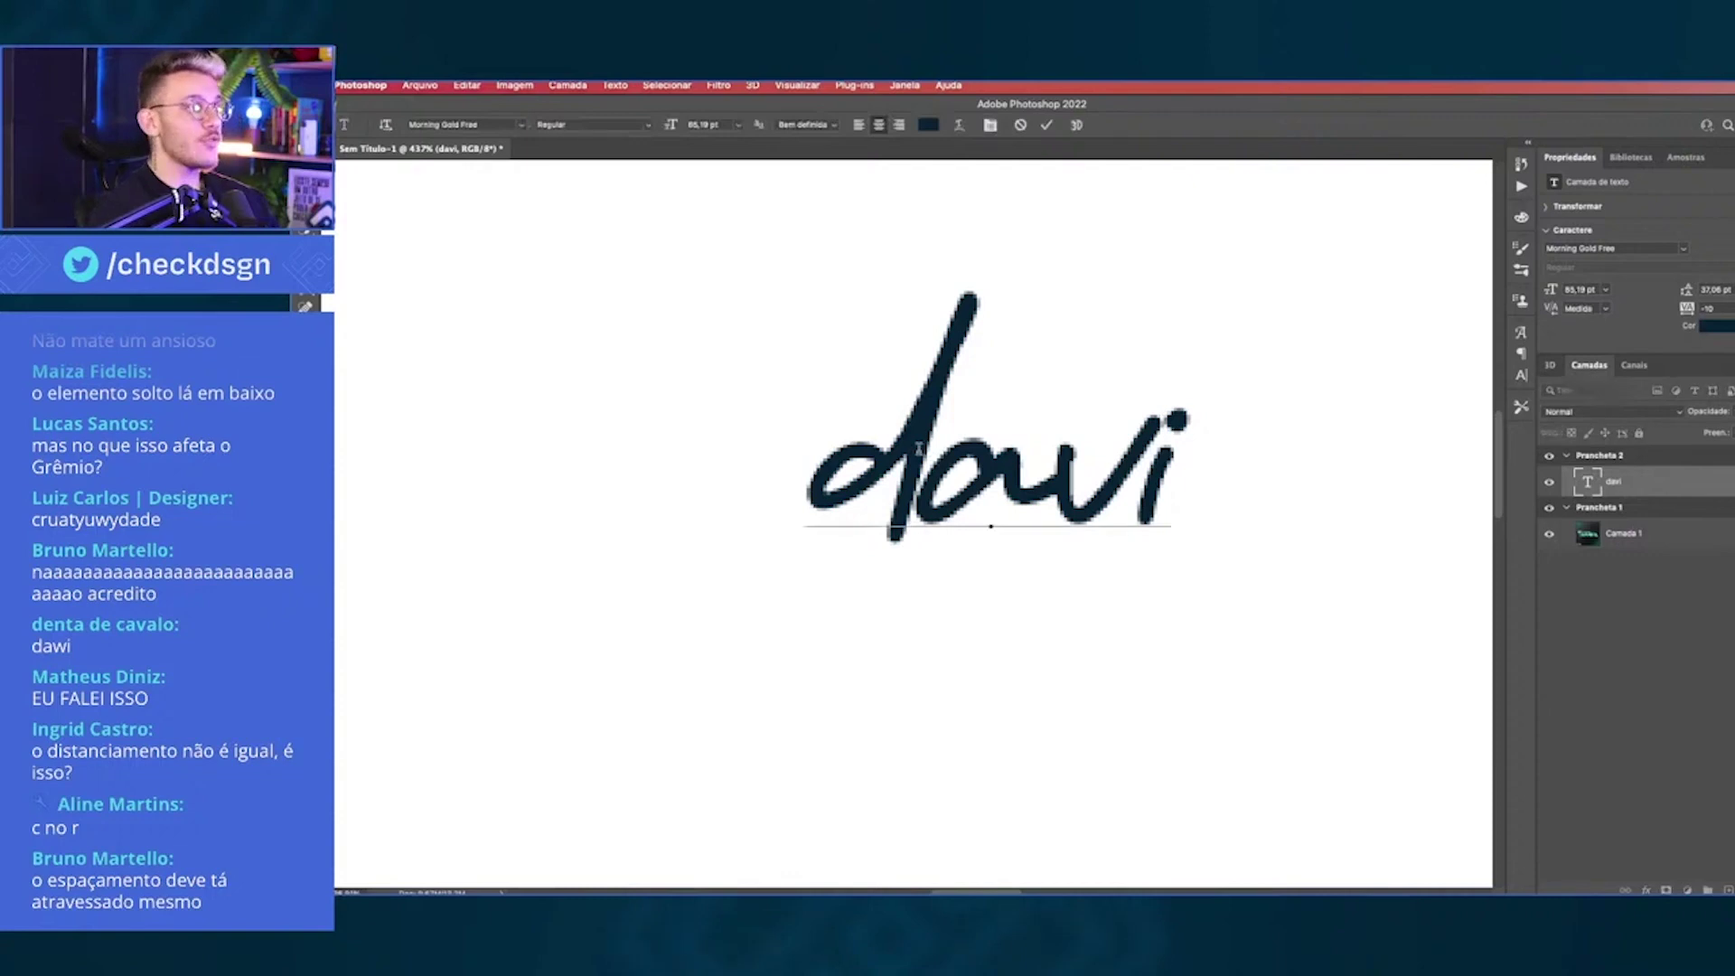
key(alt+Right)
key(ctrl+Return)
key(v)
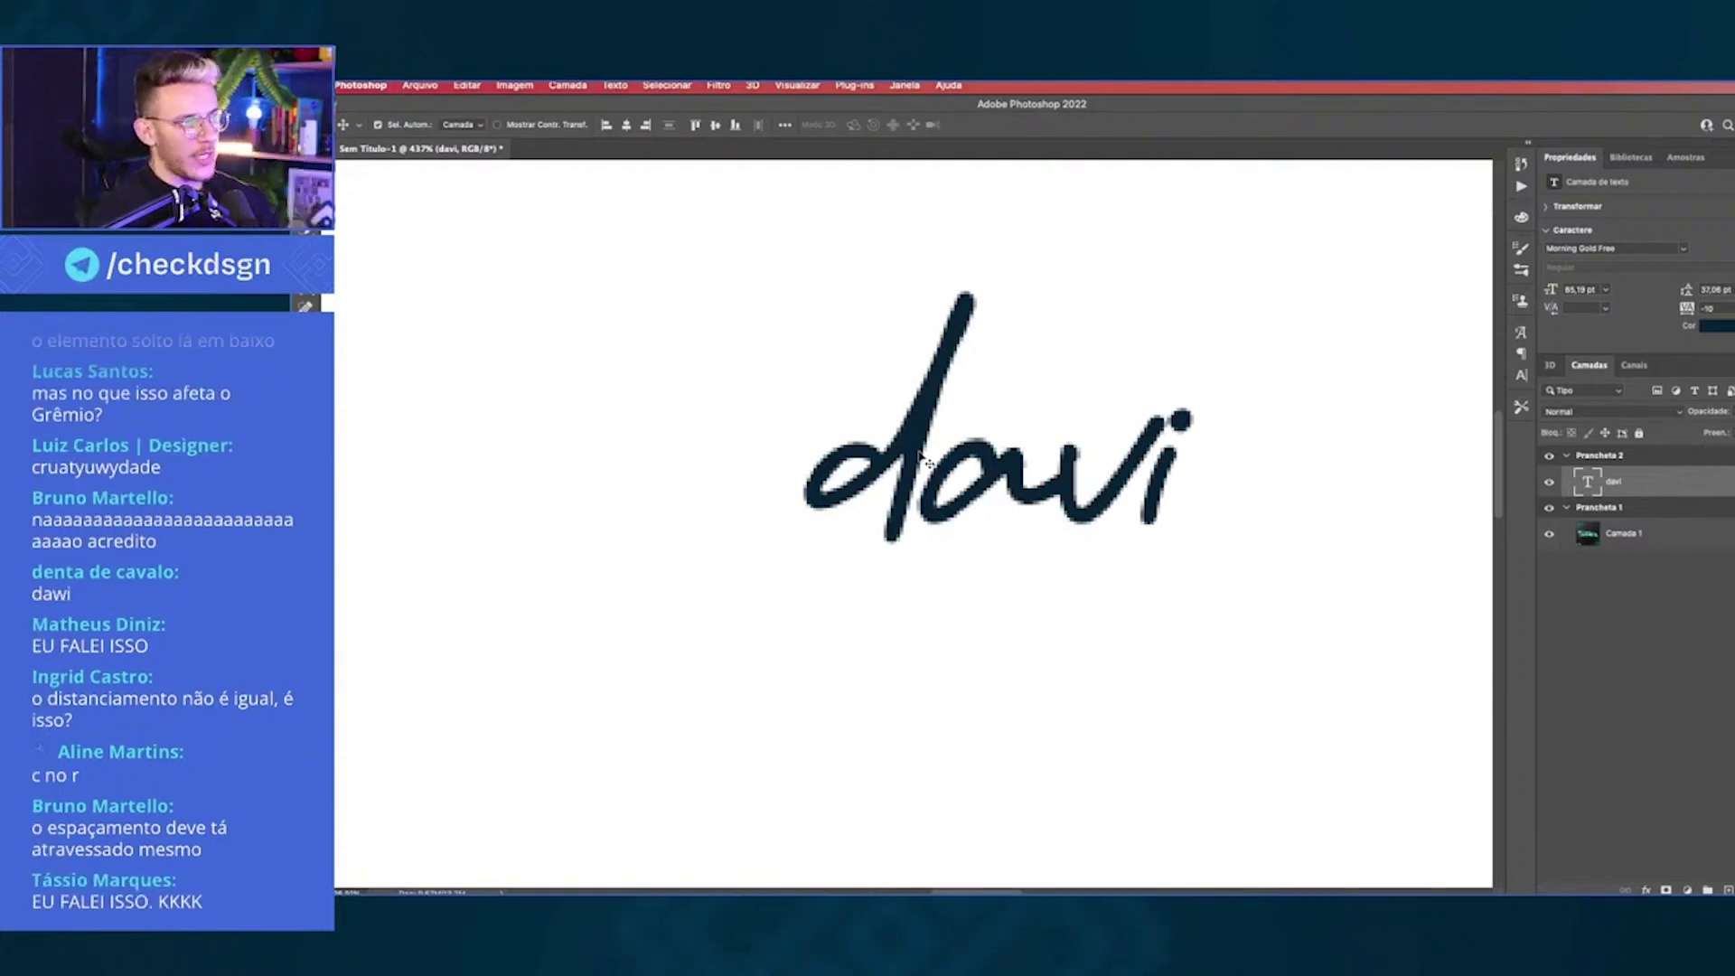
key(super+Tab)
key(super+Tab)
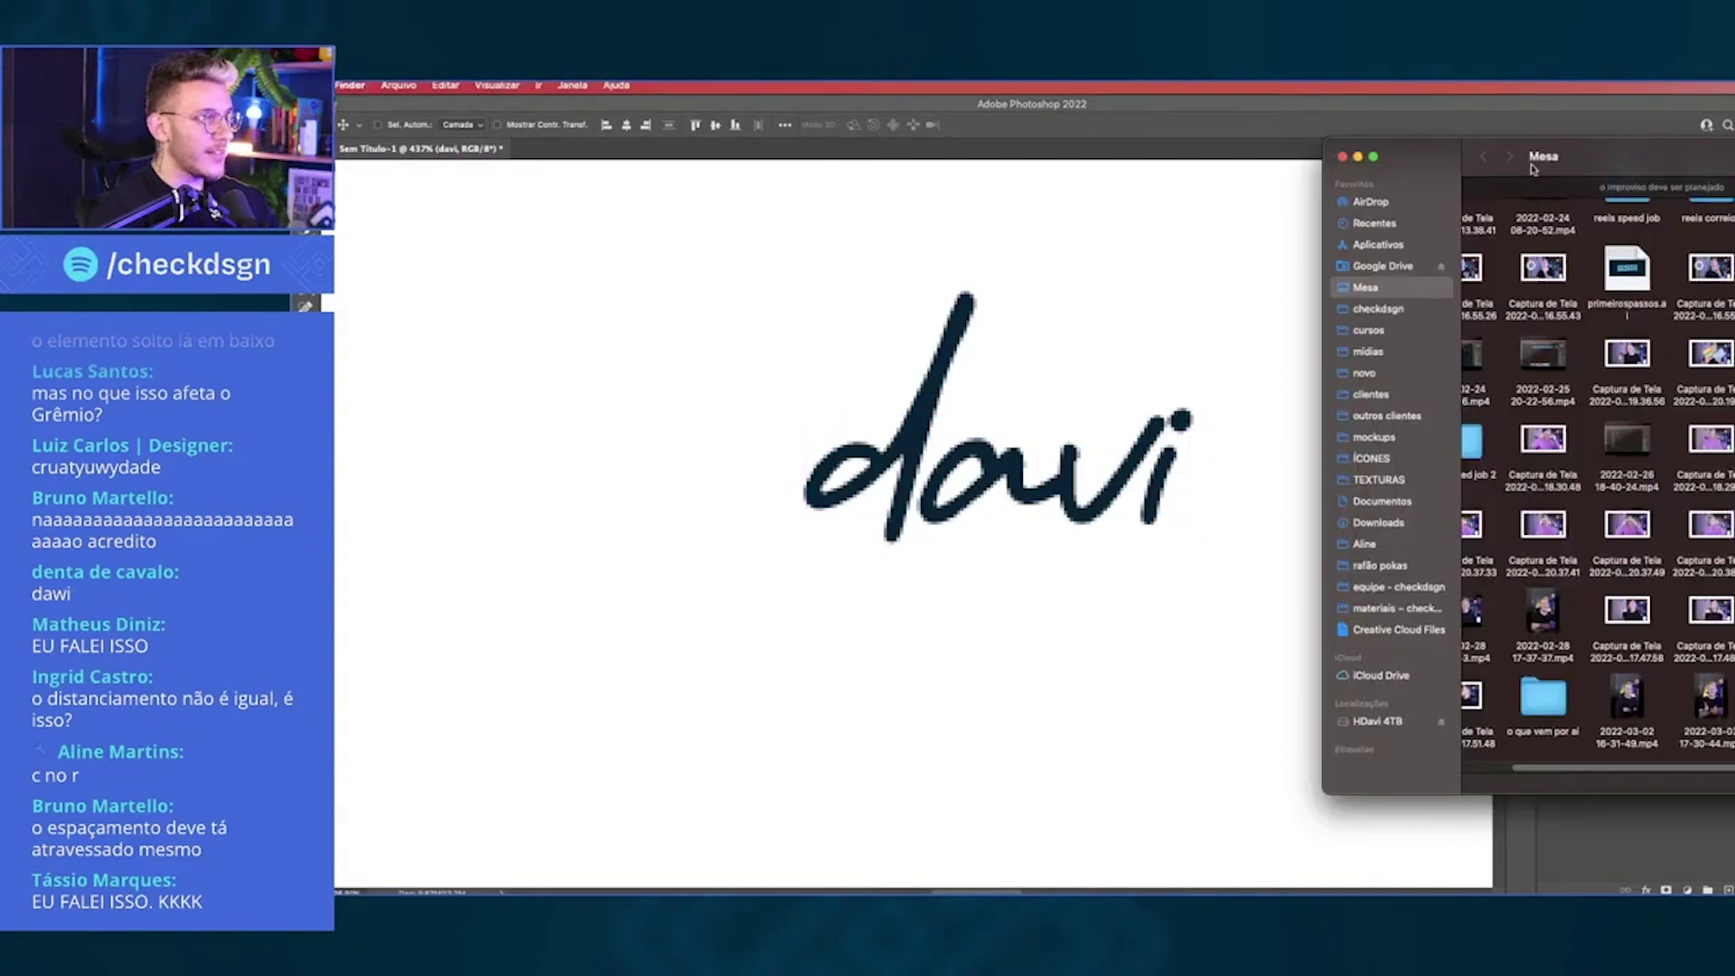
Step: Quick Look Prancheta-1.png from the 'o improviso deve ser planejado' folder, then return to Photoshop
drag(1532, 168, 921, 137)
click(1013, 158)
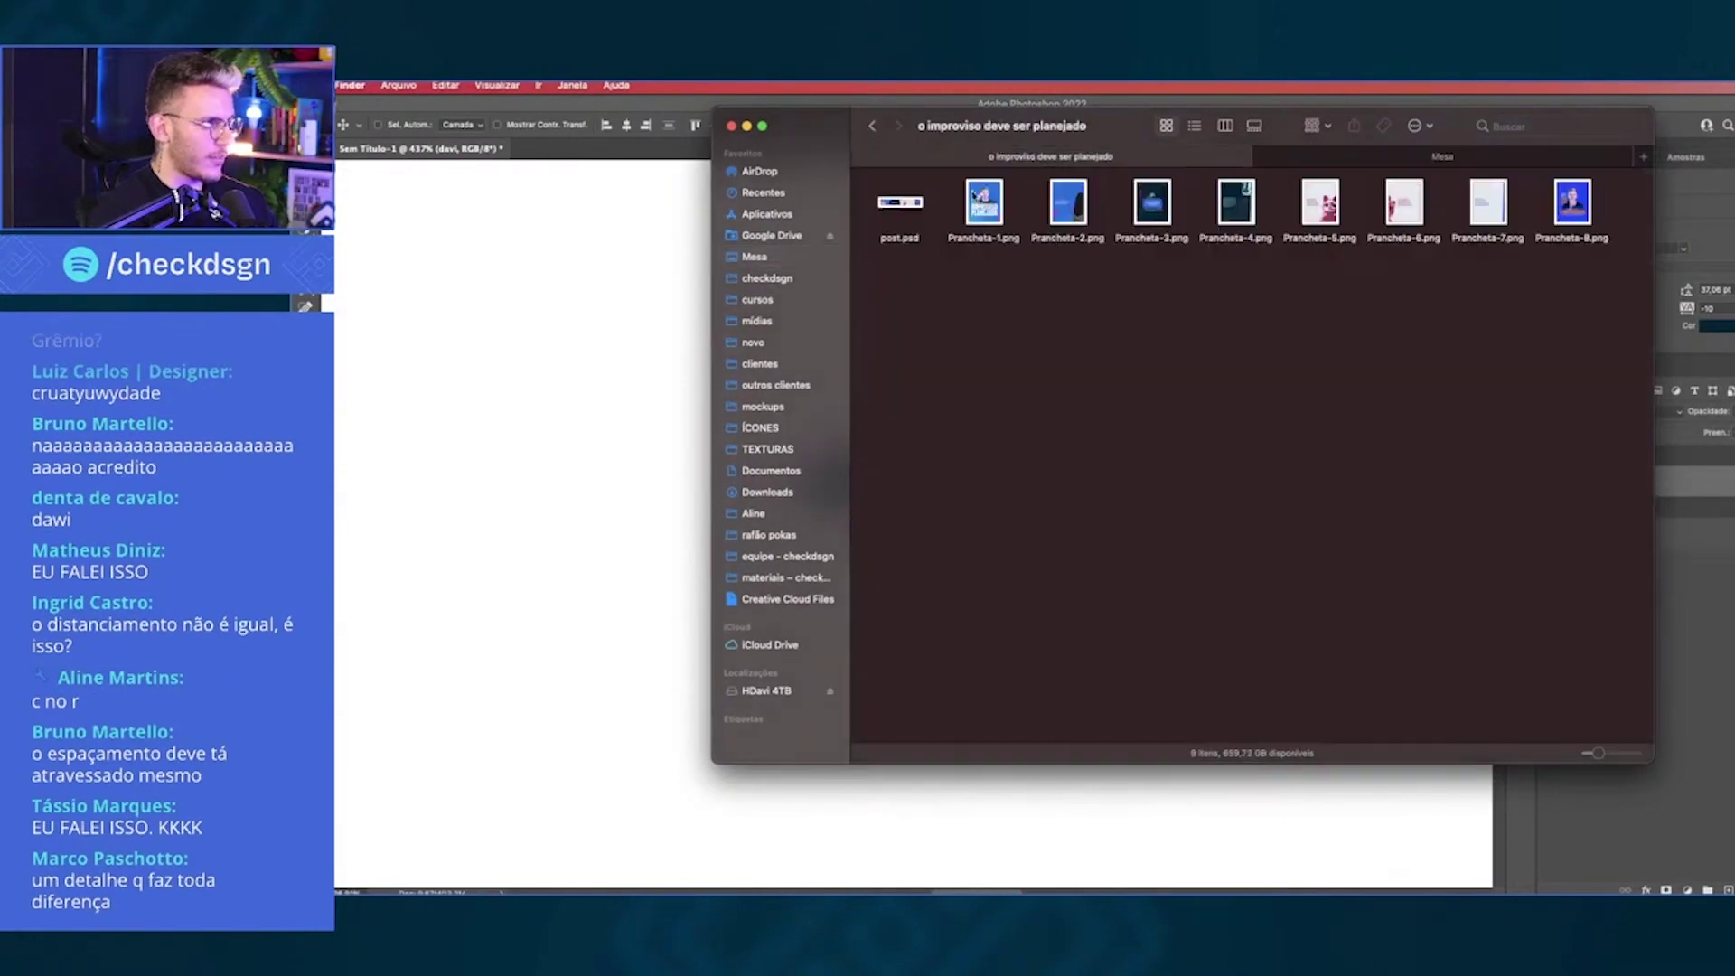
click(984, 209)
key(space)
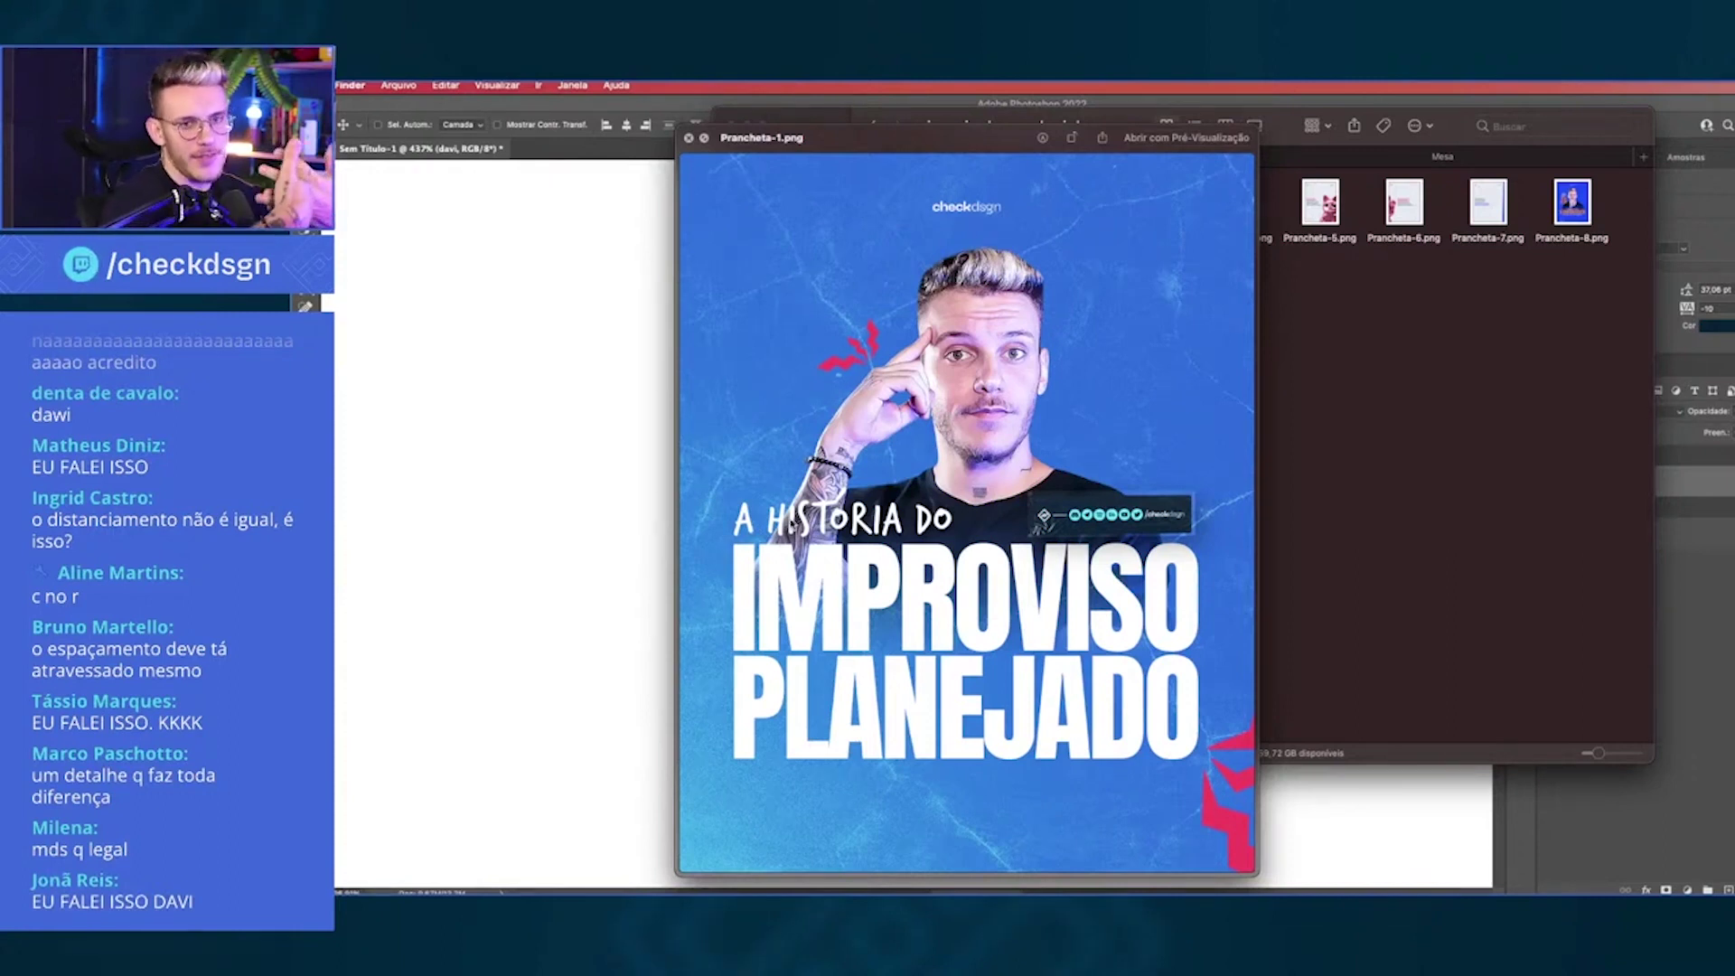
click(956, 465)
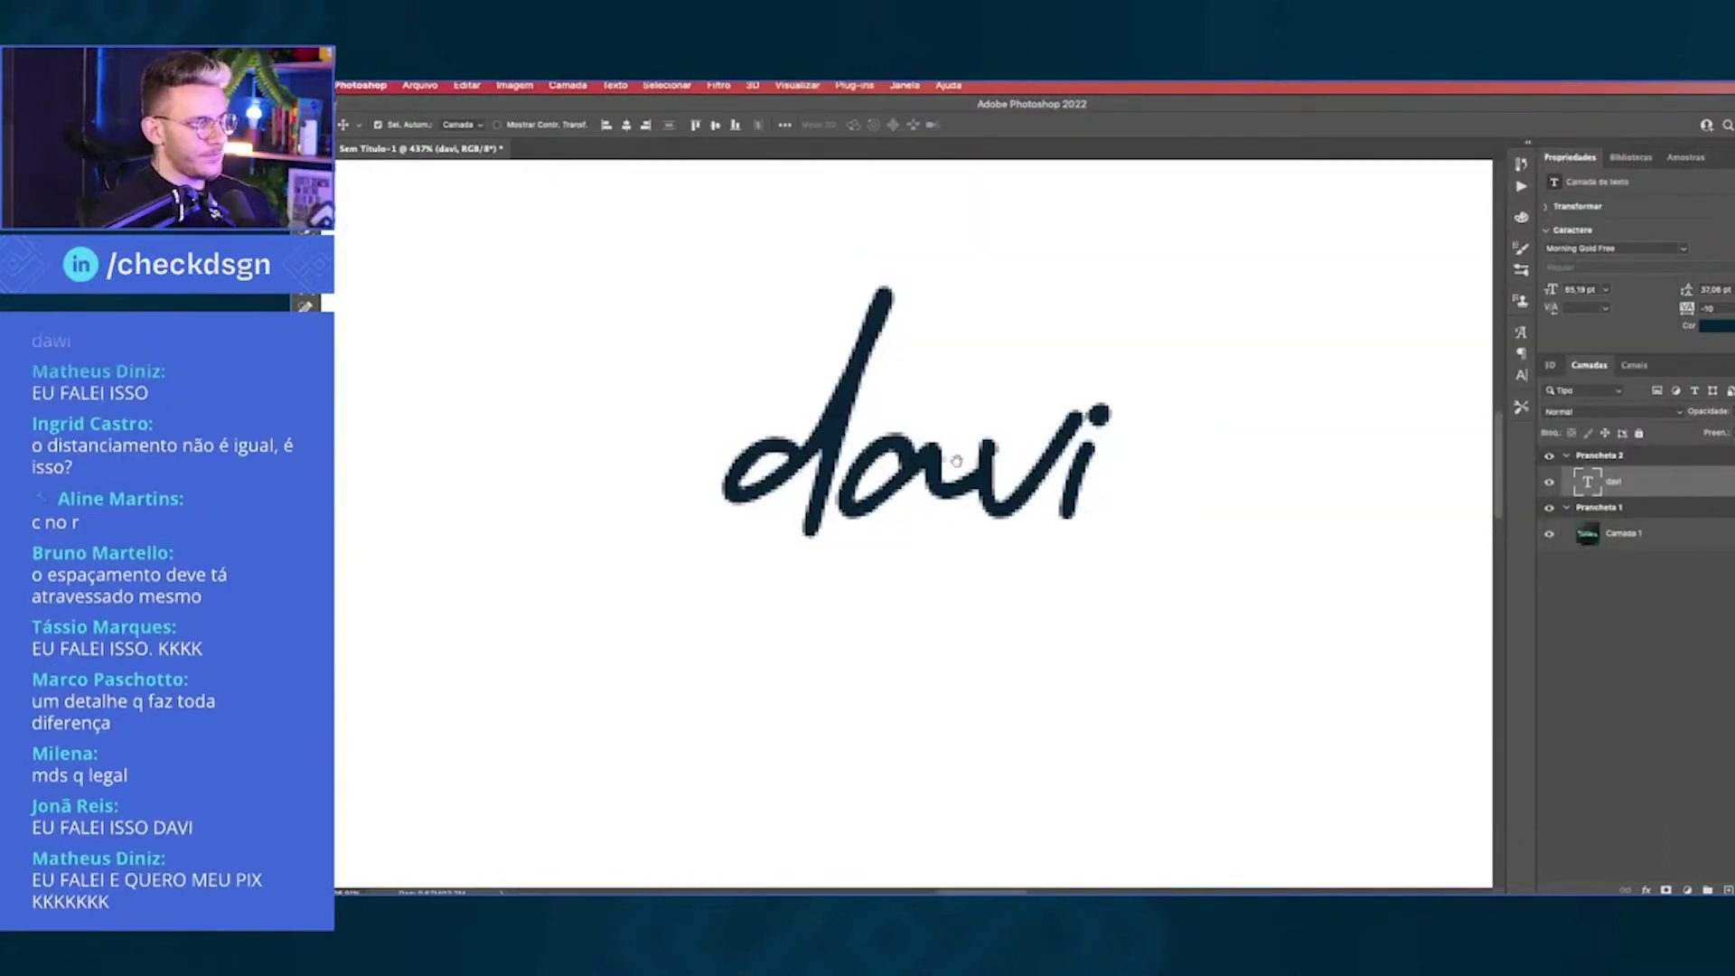
Step: Extend the script to 'davi davi', shift it left and add a layer mask
text( da)
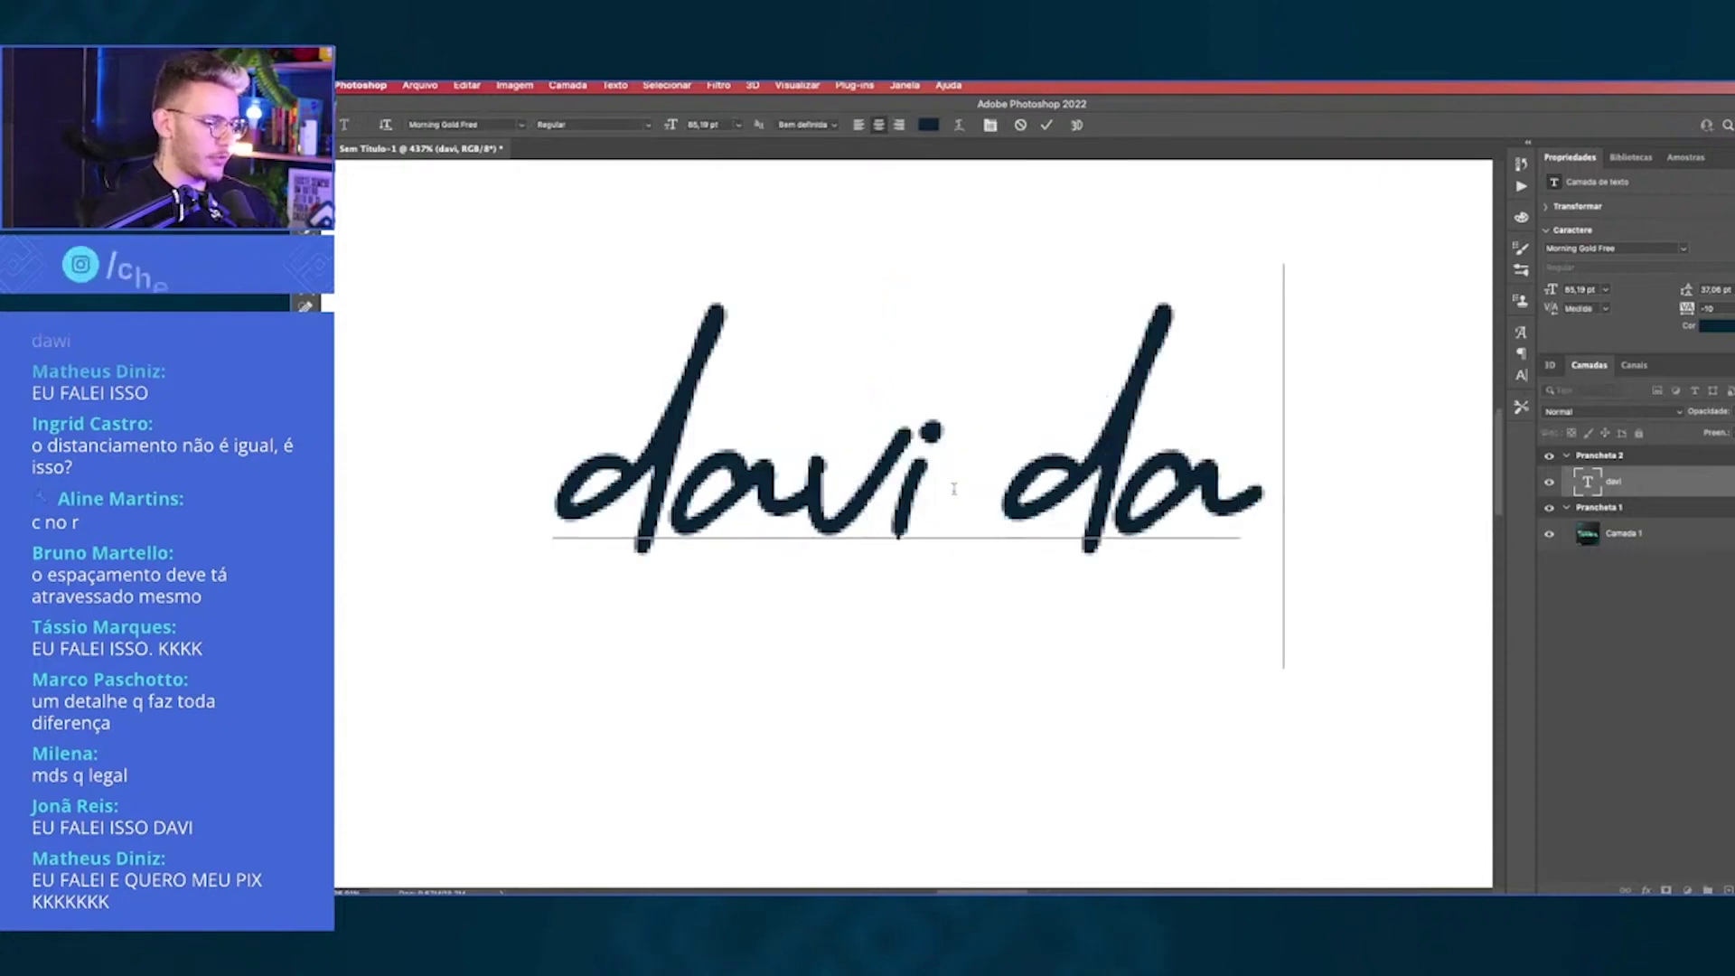
text(vi)
key(ctrl+Return)
key(v)
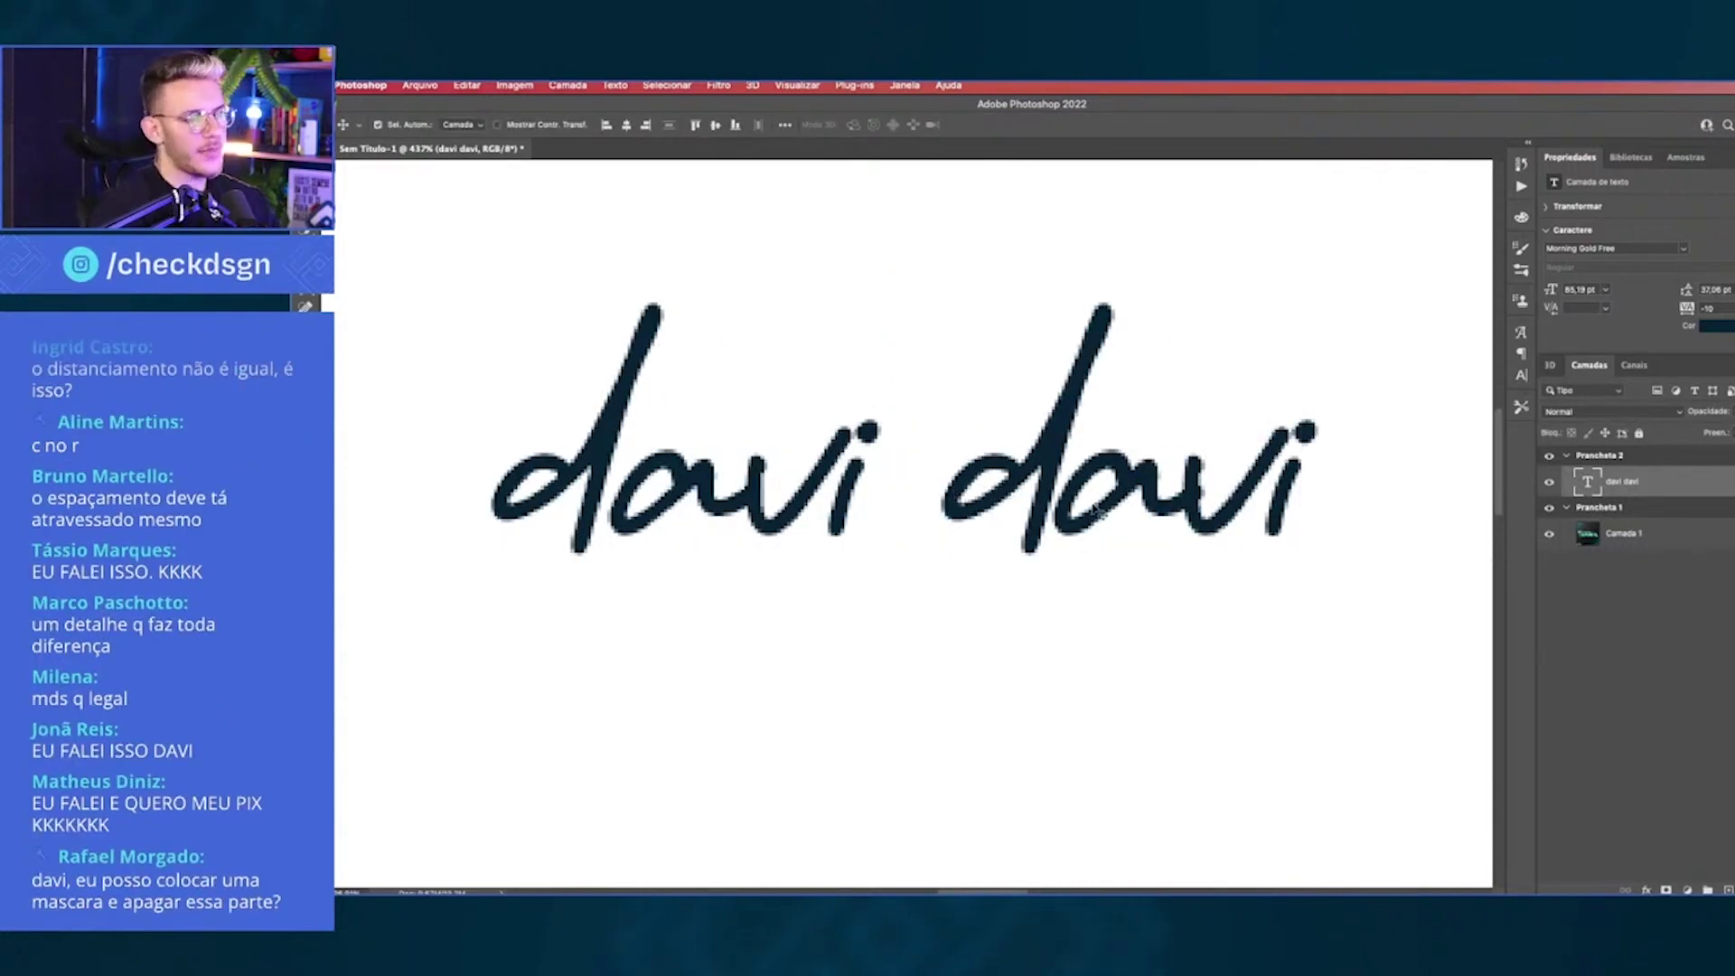
drag(1095, 511, 998, 515)
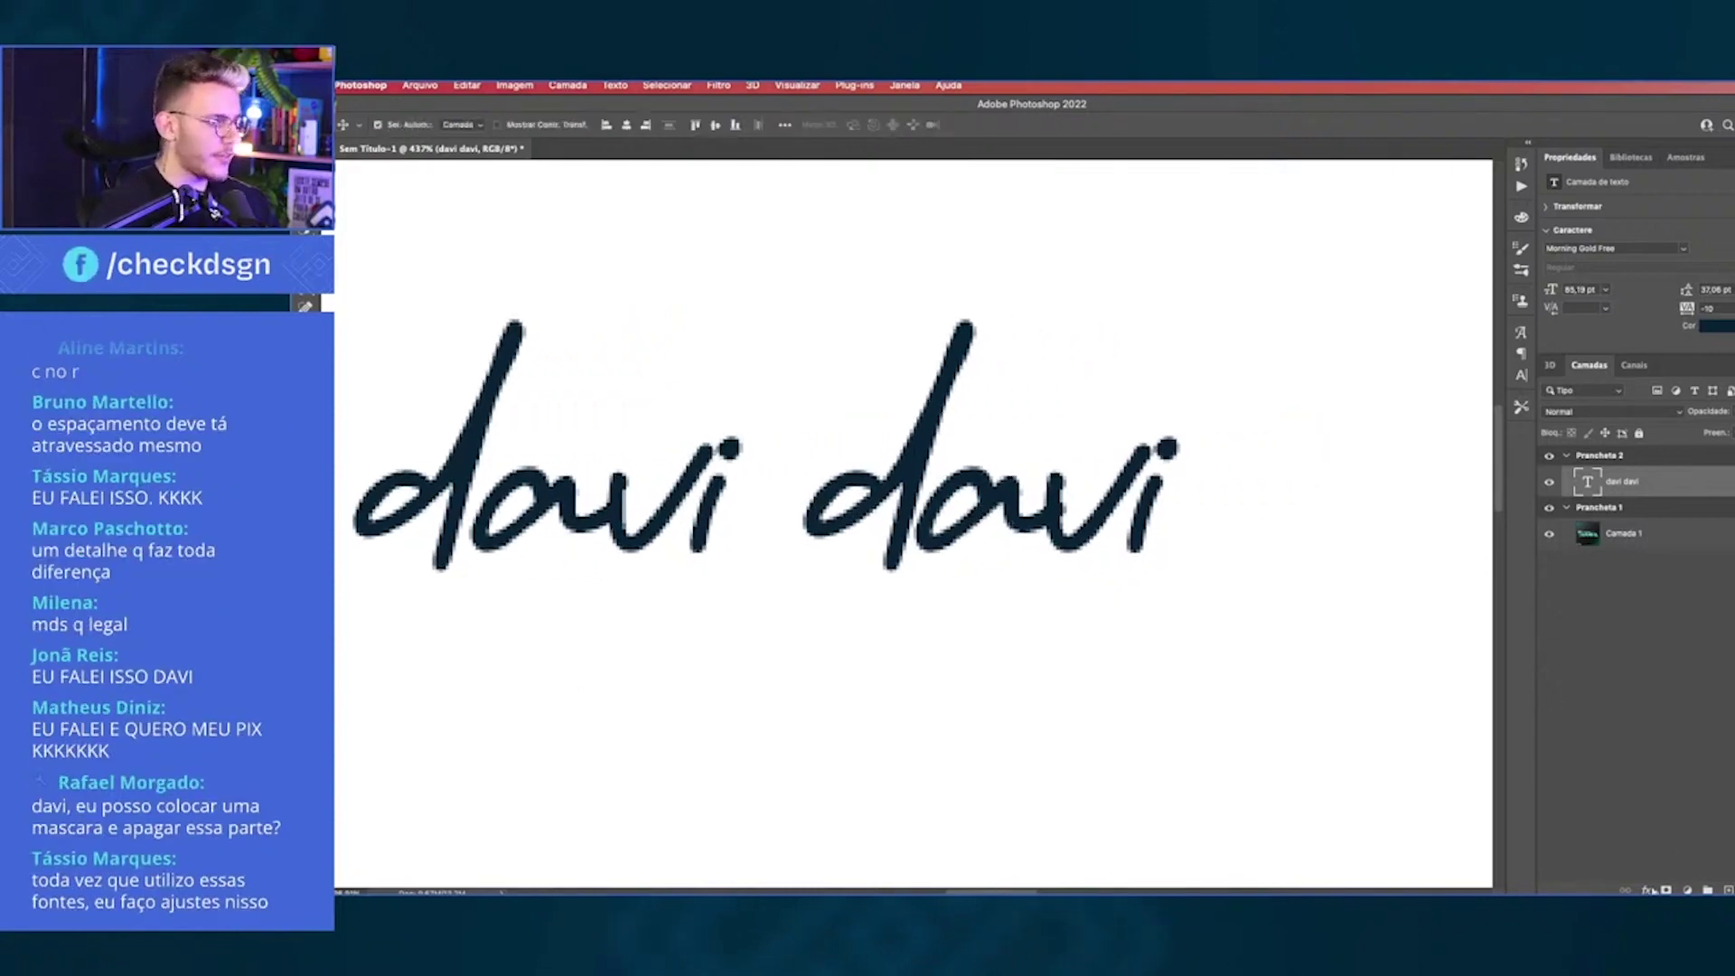
click(1665, 890)
Step: Try the Brush on the text's layer mask, then undo the stroke
key(t)
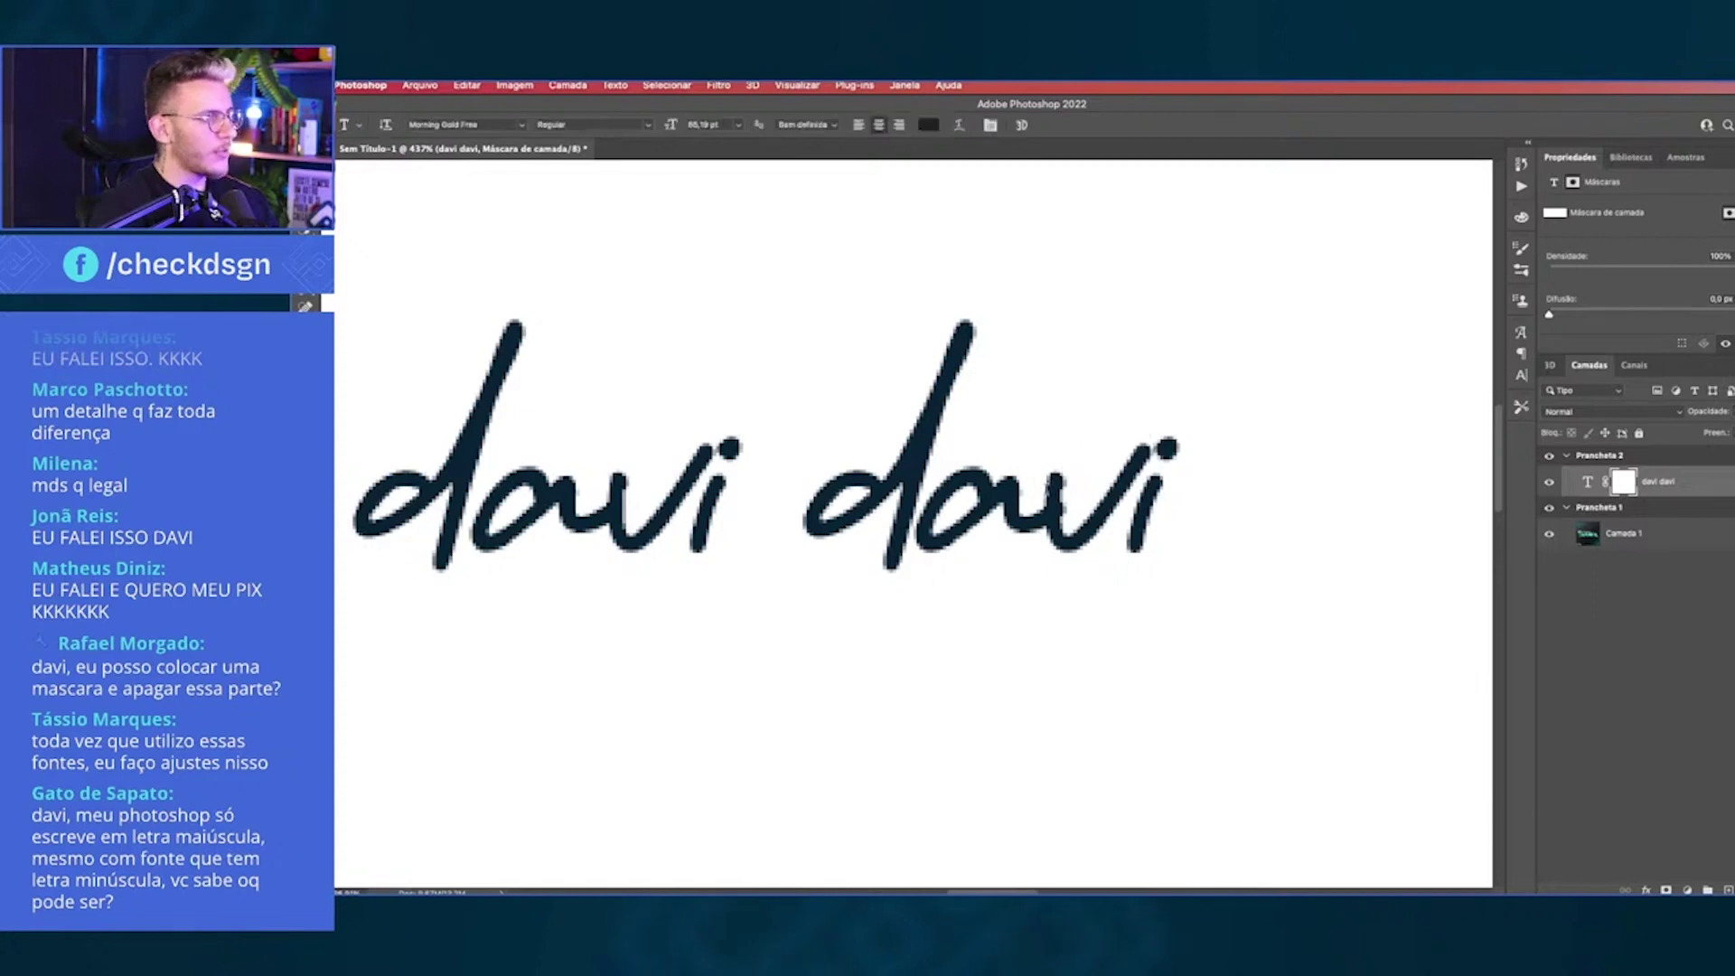
key(b)
scroll(1070, 515, up, 2)
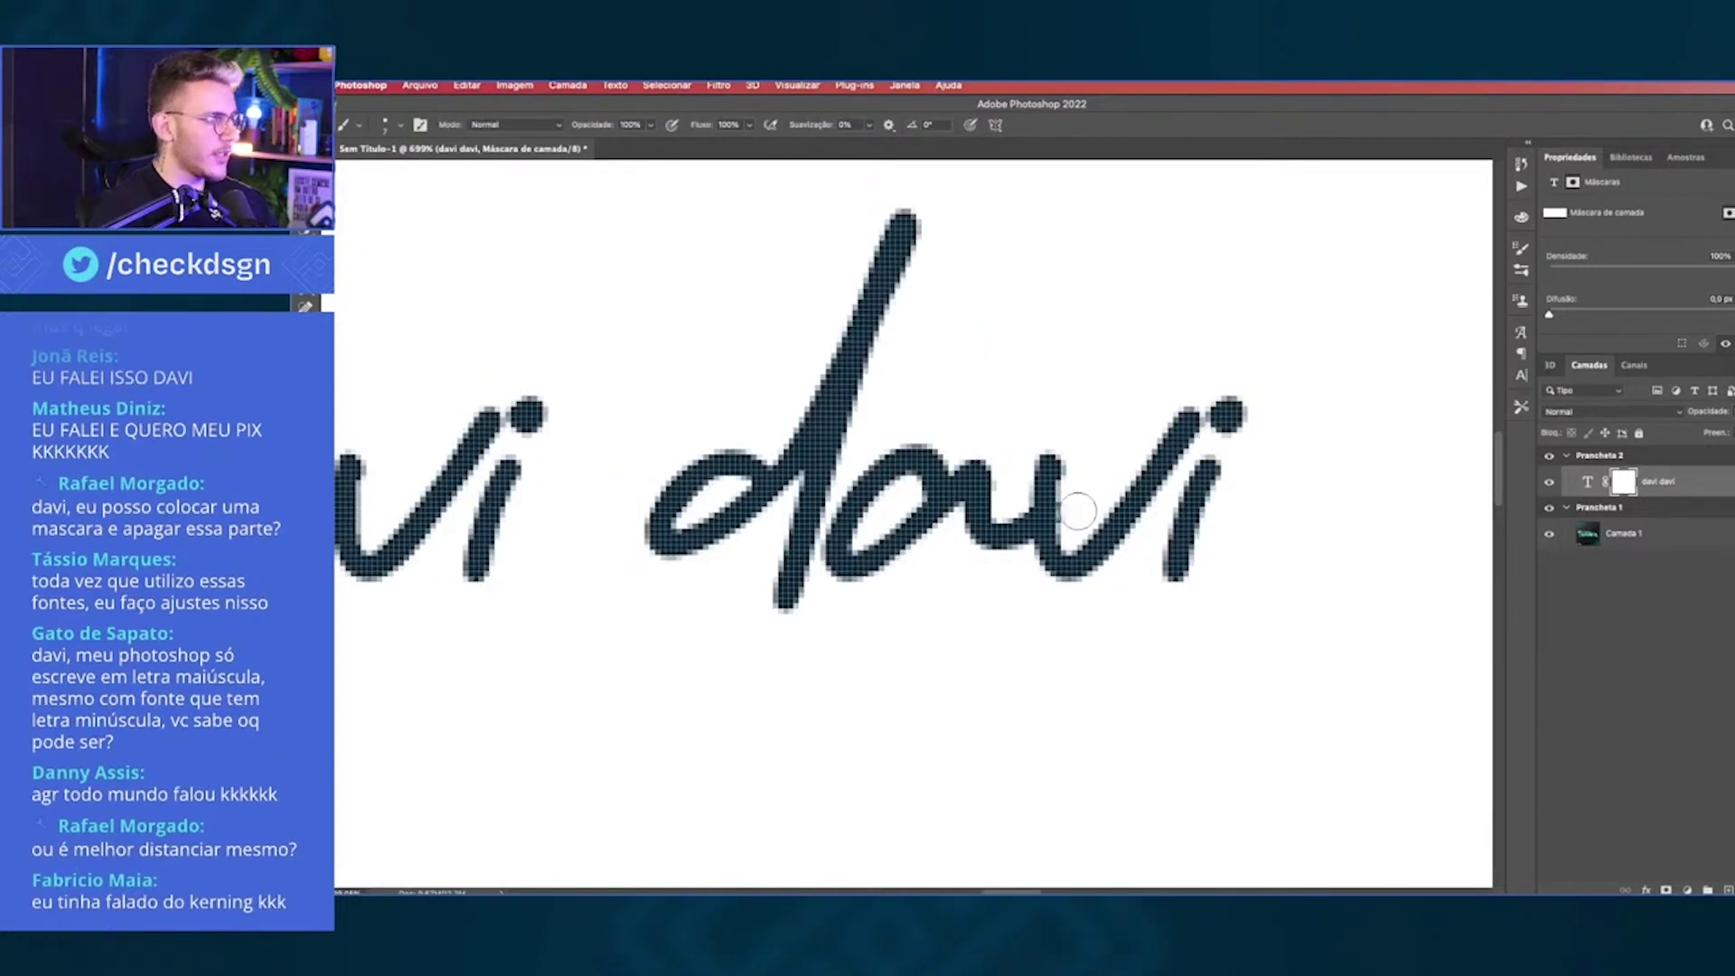
scroll(1078, 511, down, 3)
scroll(1098, 477, down, 1)
scroll(1097, 477, up, 1)
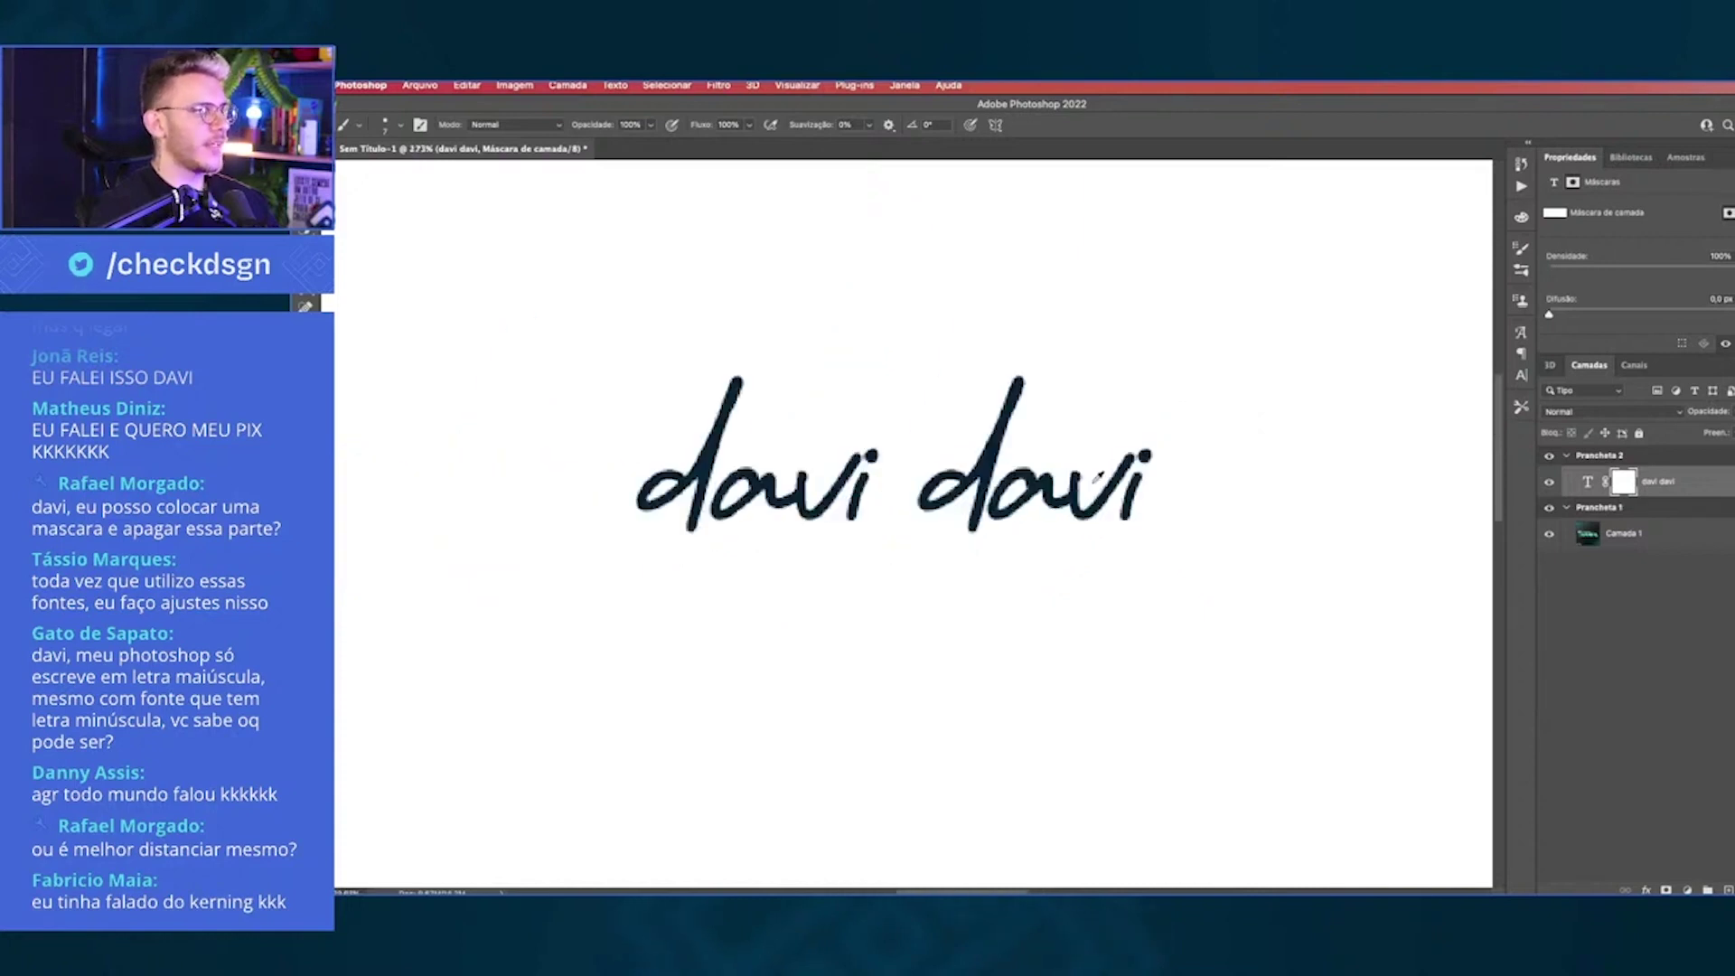
scroll(1097, 477, down, 2)
scroll(1098, 477, up, 1)
scroll(1076, 497, down, 1)
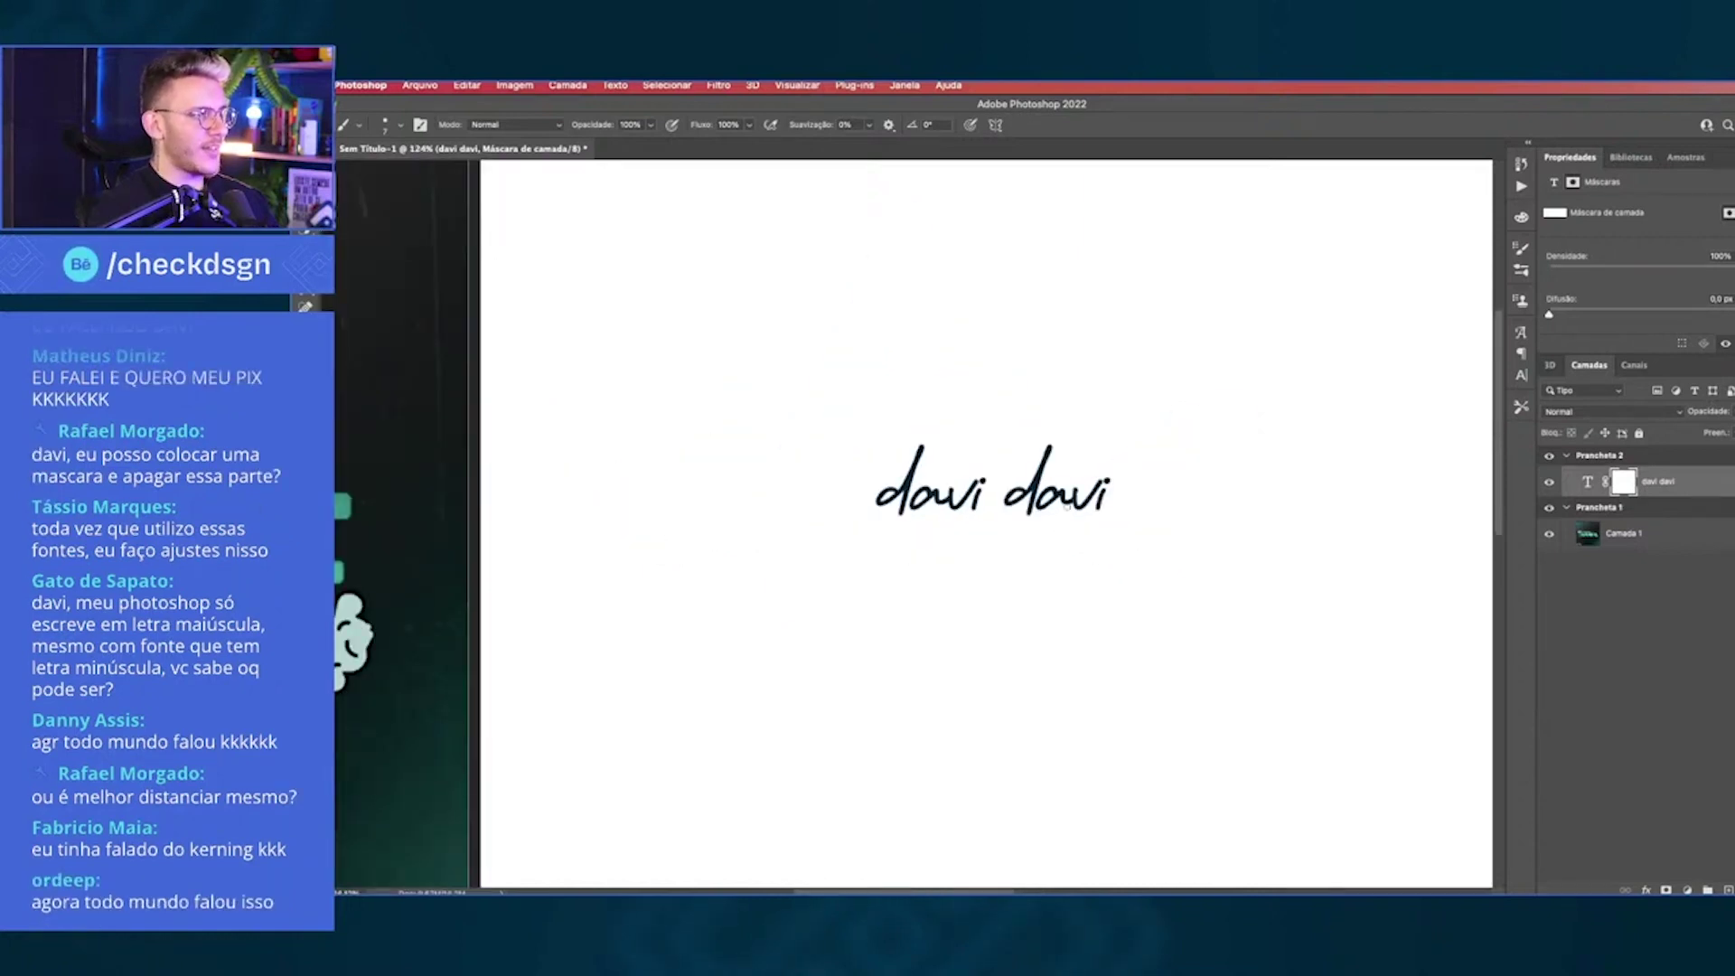
scroll(1074, 512, up, 2)
scroll(1075, 503, up, 3)
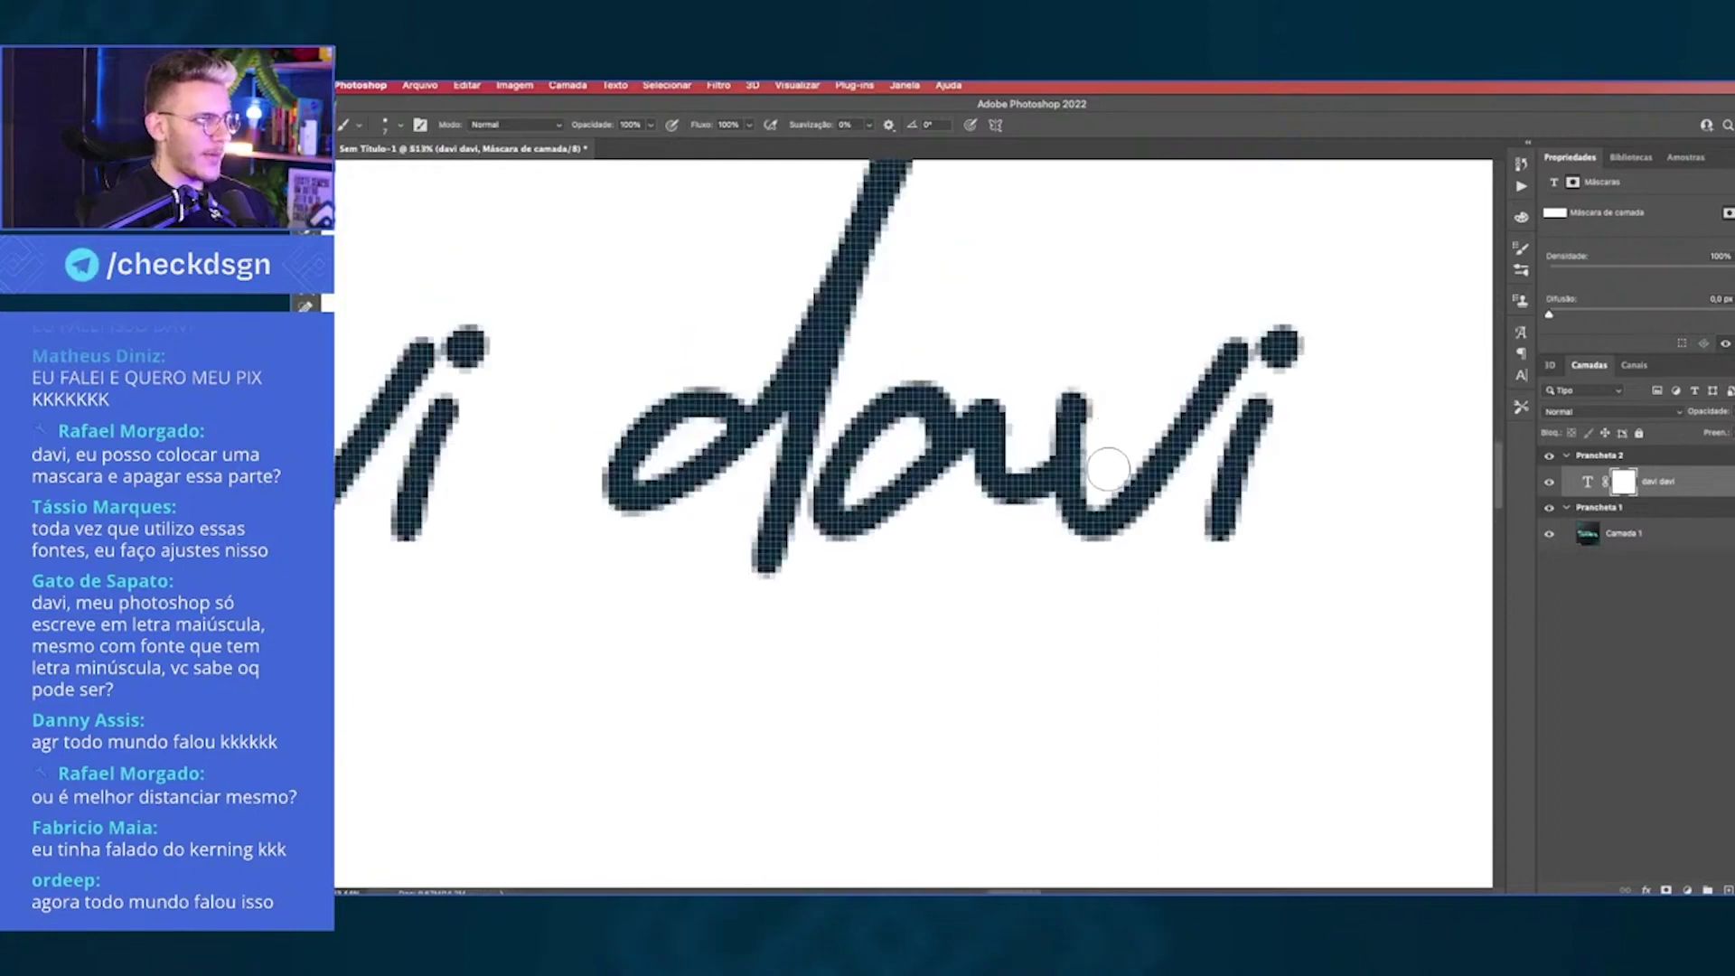
key(ctrl+z)
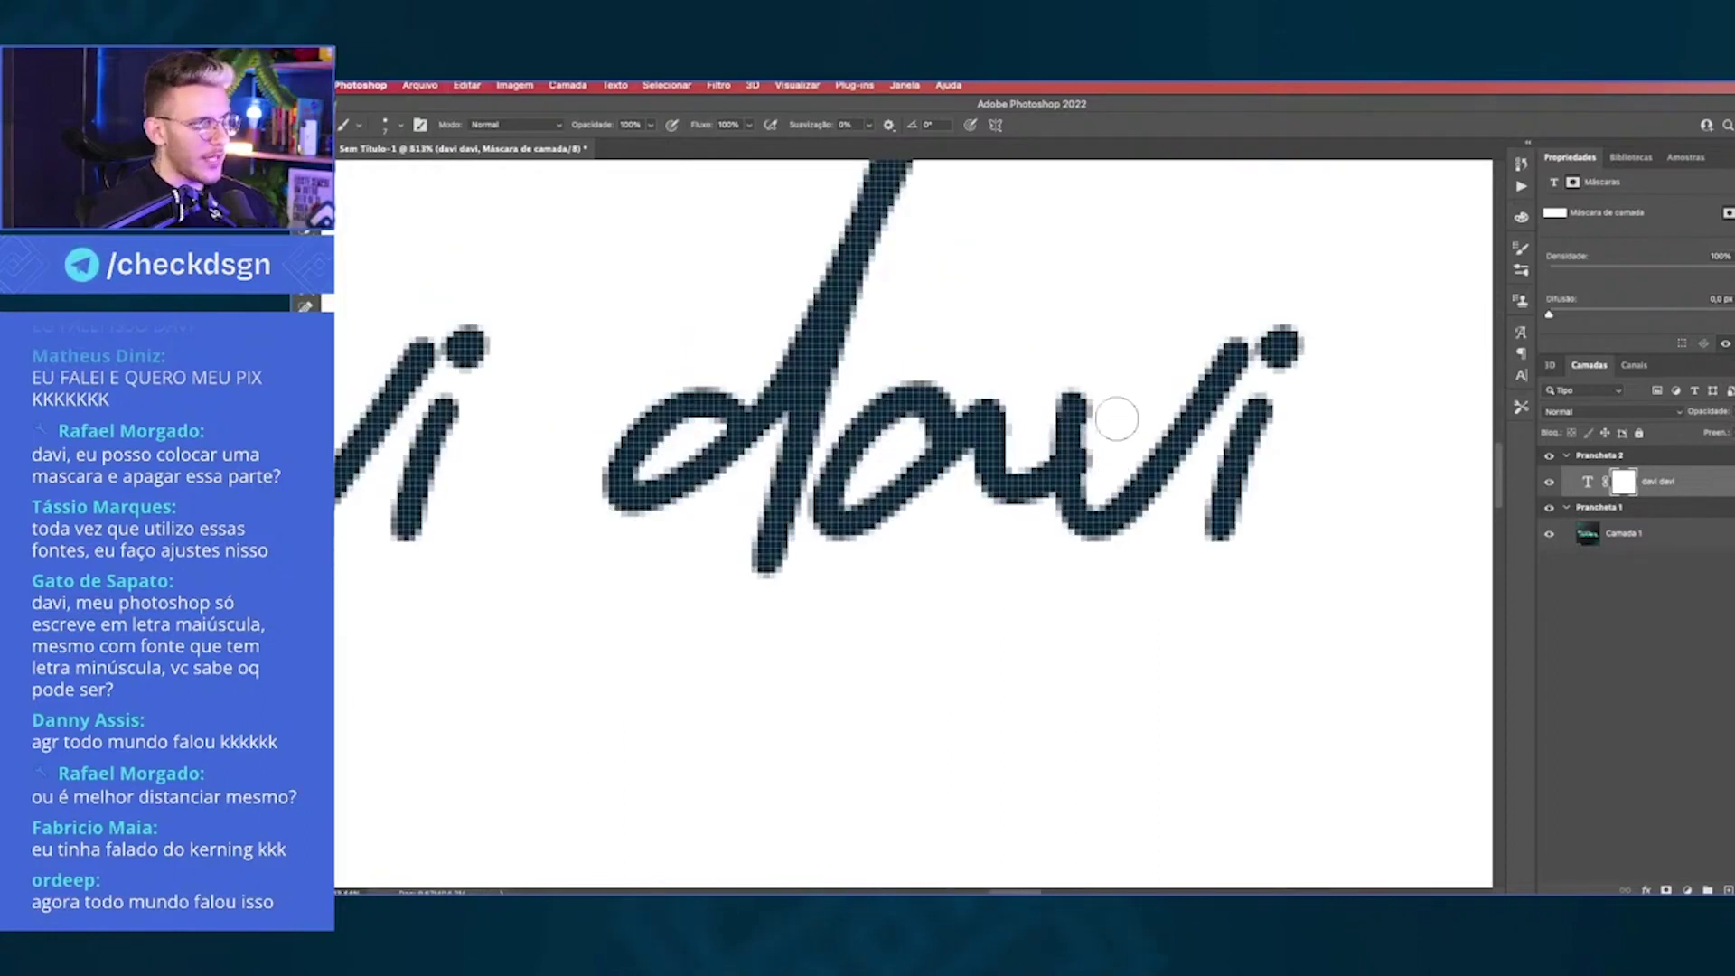
scroll(1120, 426, down, 2)
scroll(1120, 427, down, 2)
Step: Delete the 'davi davi' text layer, leaving the second artboard blank
key(v)
scroll(1119, 423, down, 1)
scroll(1119, 423, down, 1)
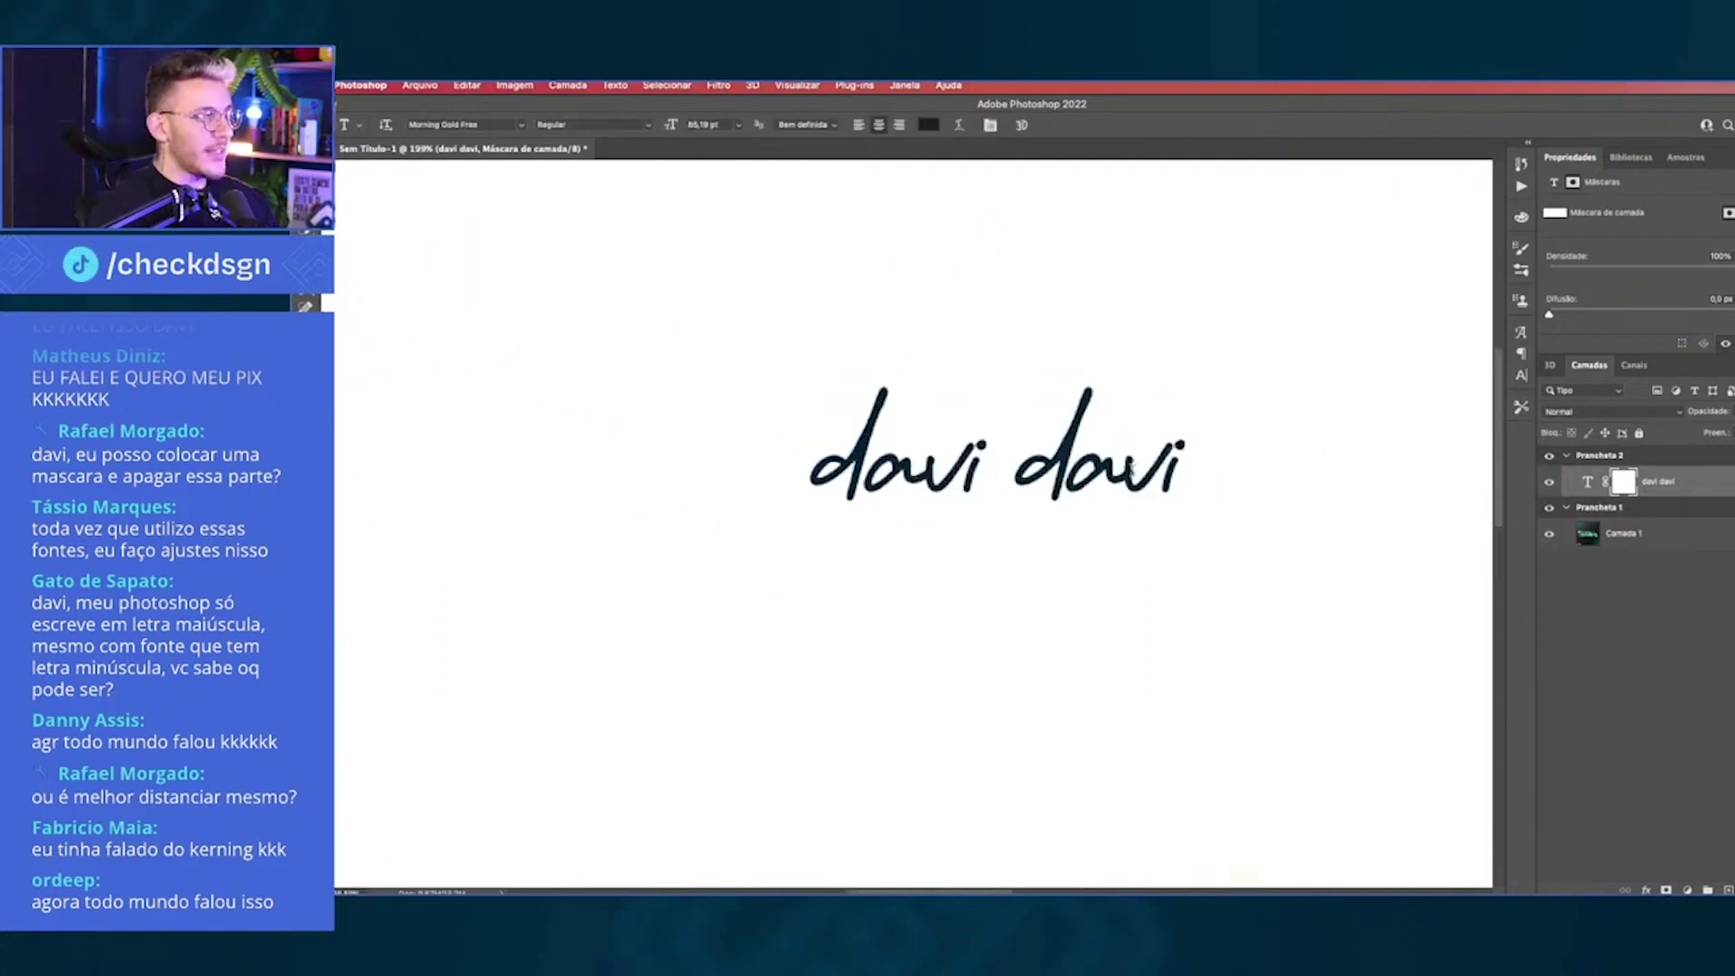
scroll(1118, 424, down, 1)
scroll(1120, 452, down, 1)
scroll(1125, 506, down, 1)
scroll(1026, 553, up, 3)
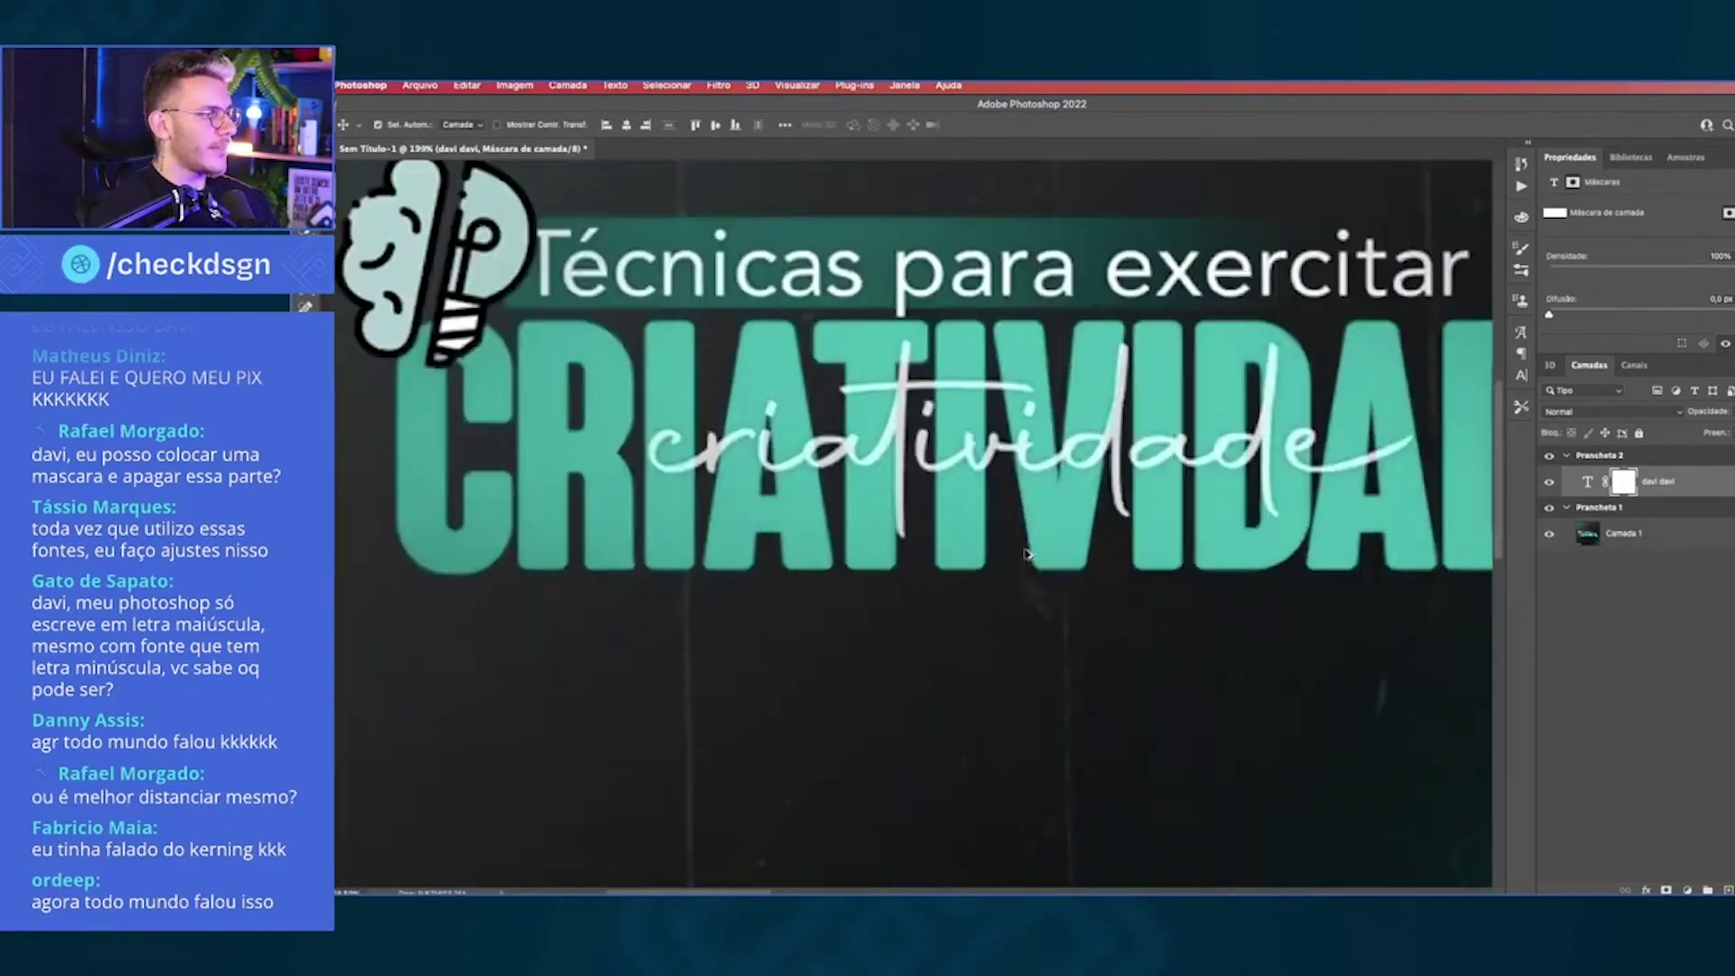
scroll(867, 434, down, 3)
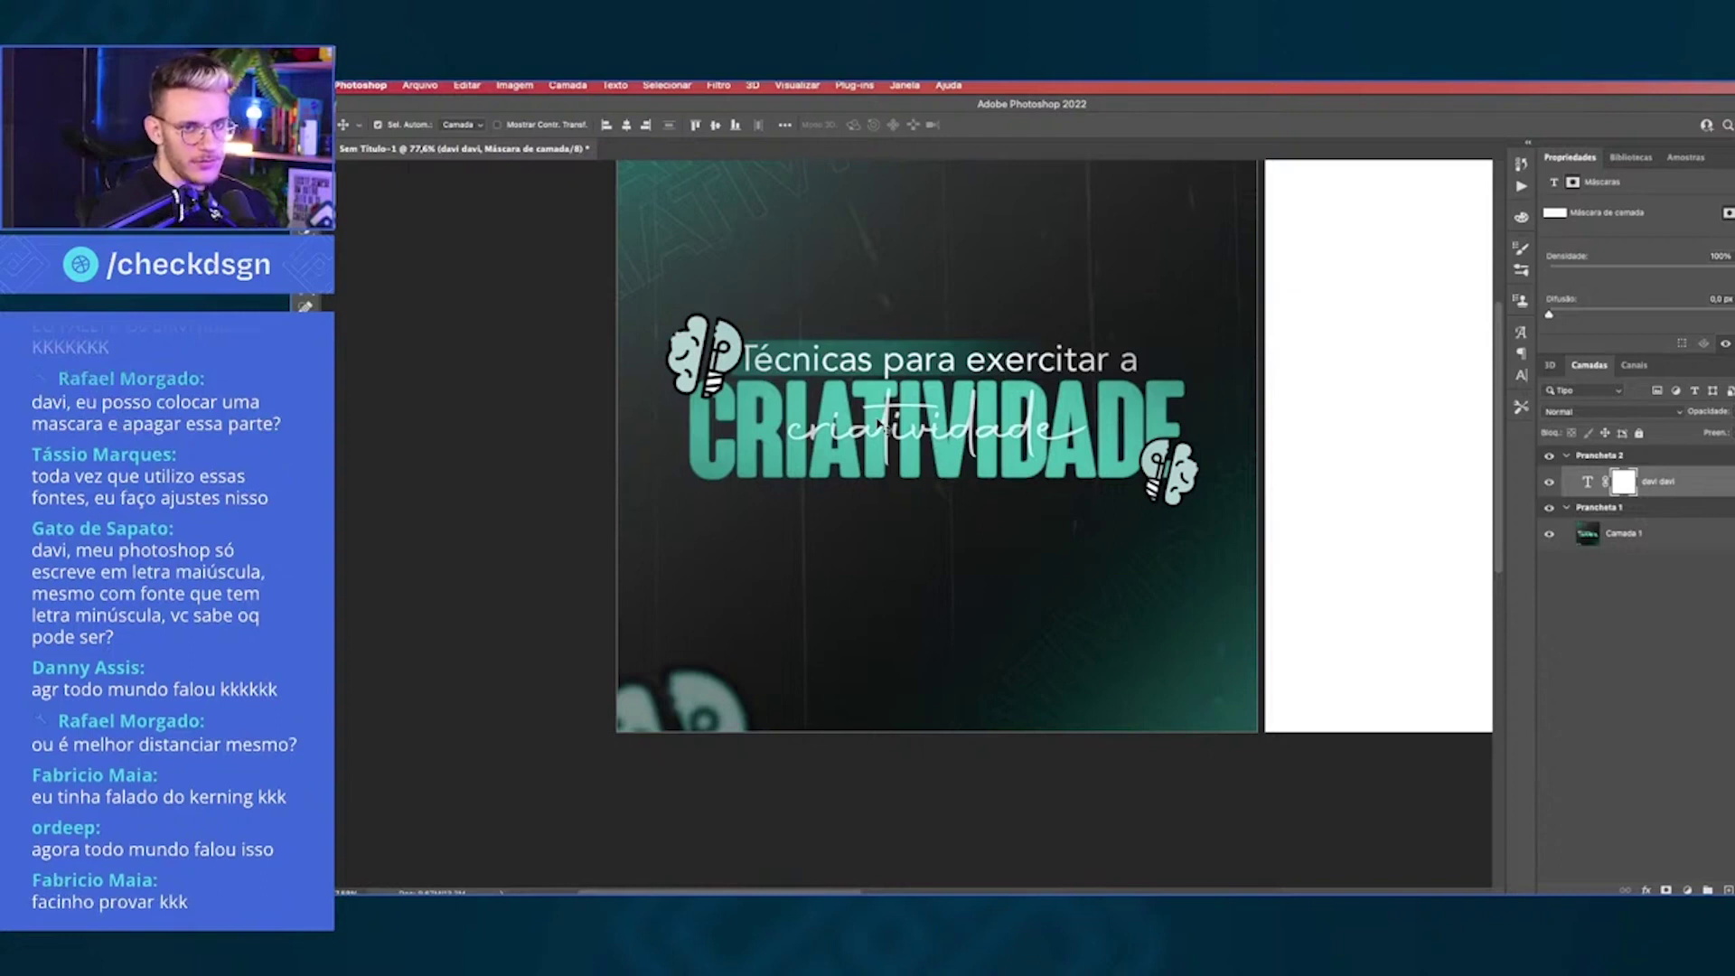
scroll(879, 425, right, 5)
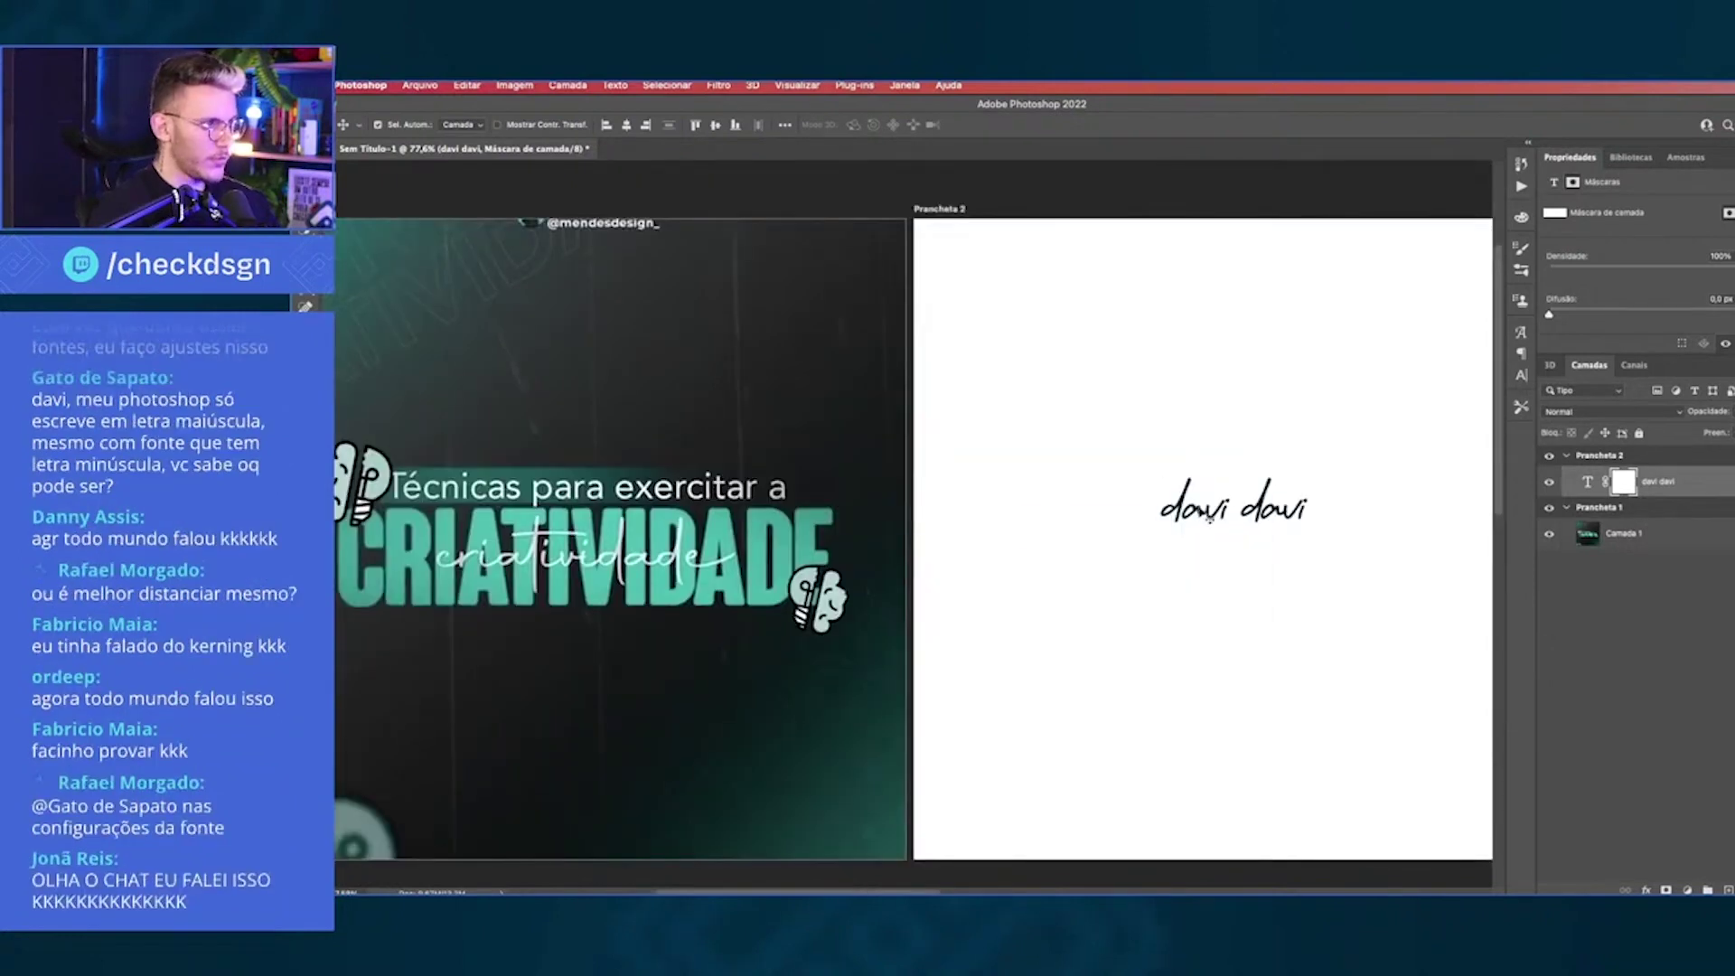
click(1202, 488)
key(Delete)
scroll(1078, 508, left, 2)
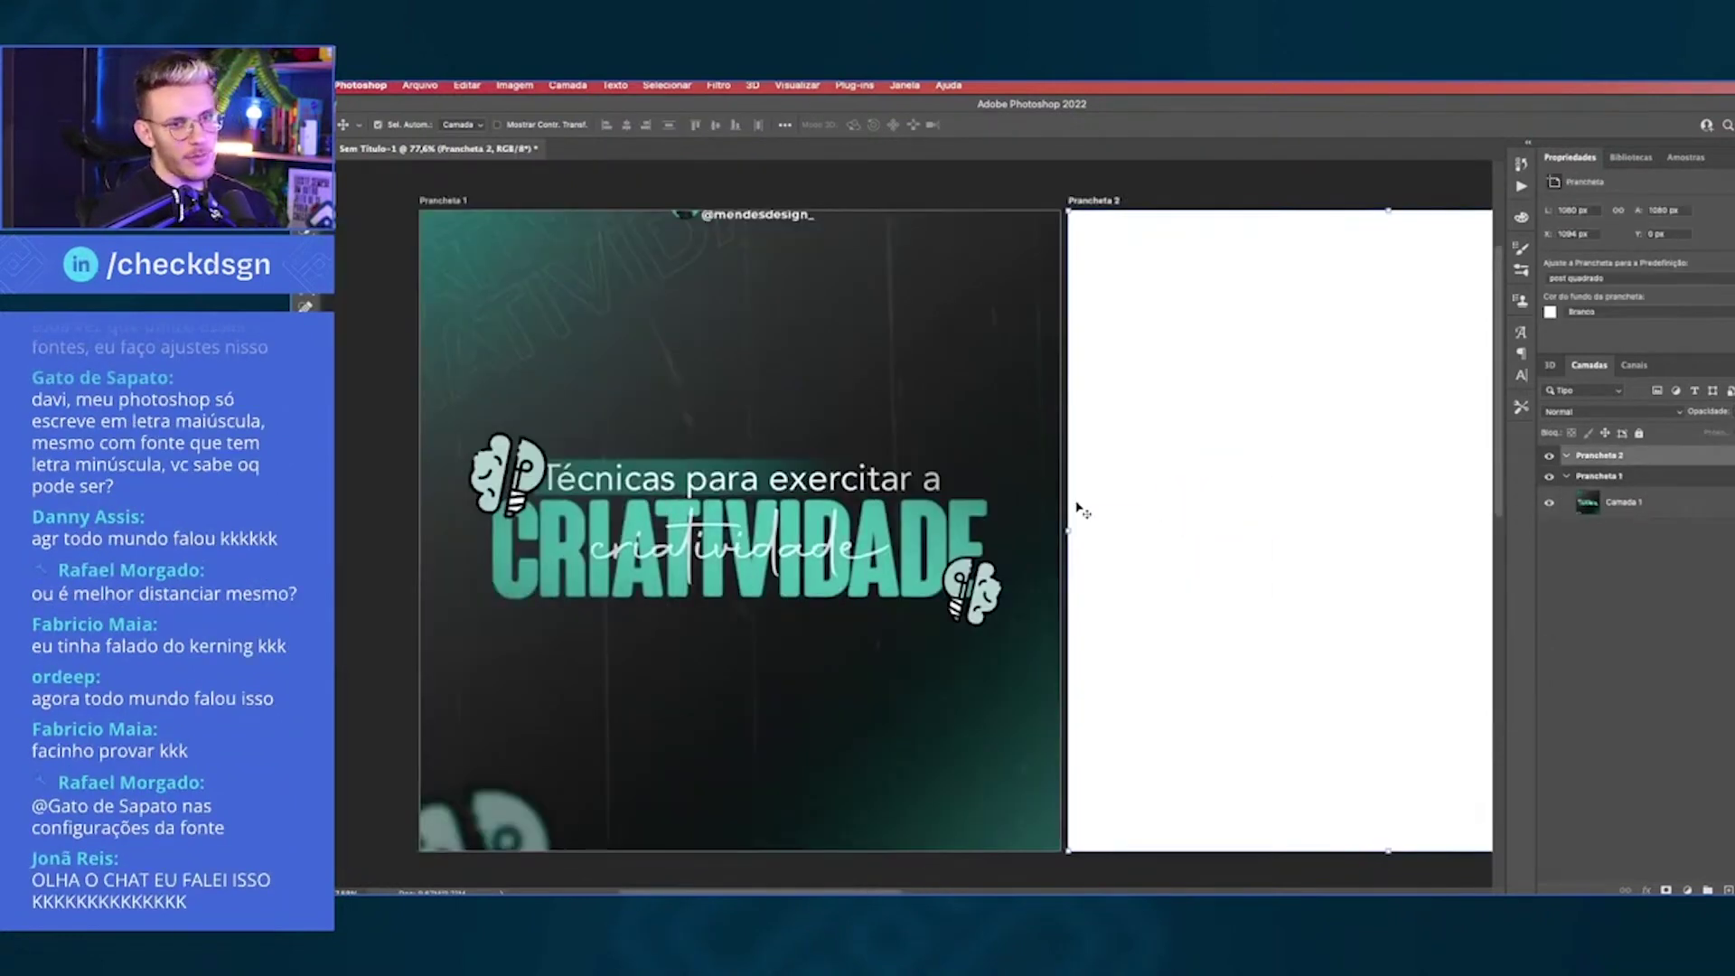
Step: Switch to Safari to view the 'Técnicas para exercitar a criatividade' Instagram post
key(super+Tab)
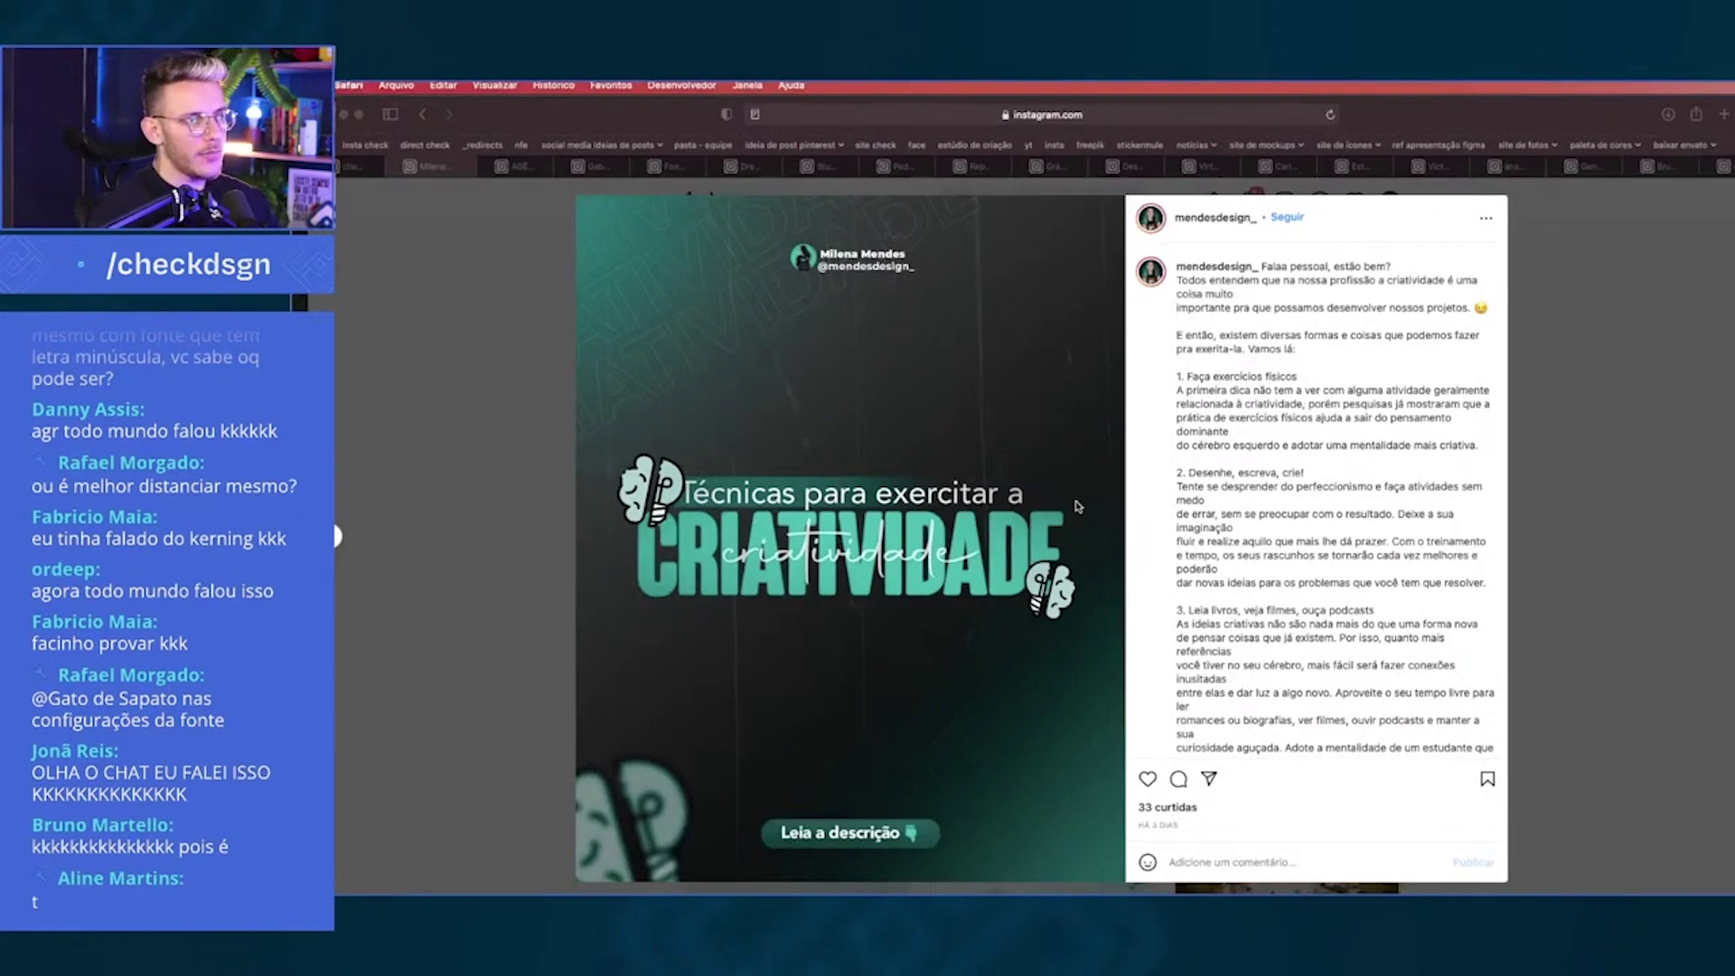